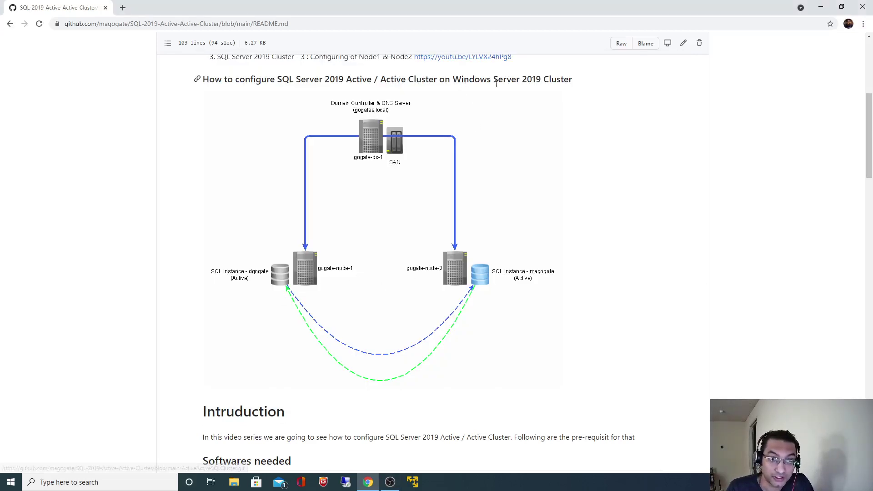
Step: Scroll the README and highlight the preferred DNS server address 192.168.80.10
scroll(777, 311, "down", 10)
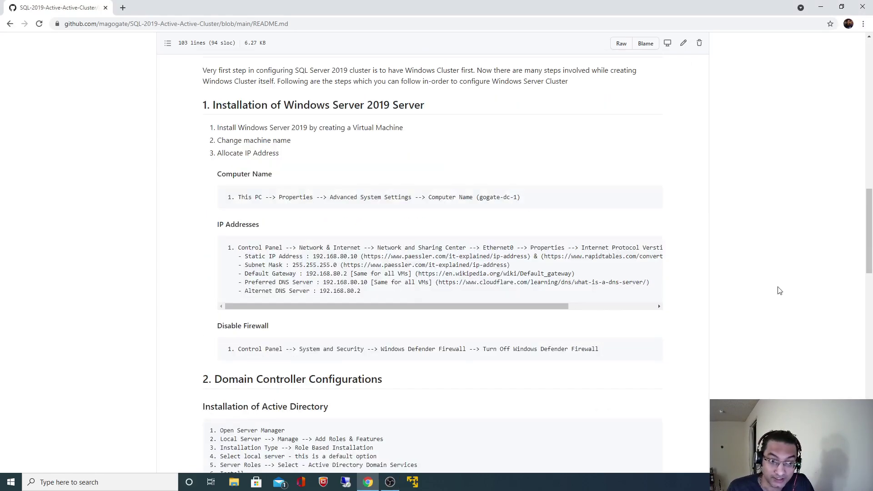
scroll(791, 314, "down", 5)
scroll(791, 314, "down", 9)
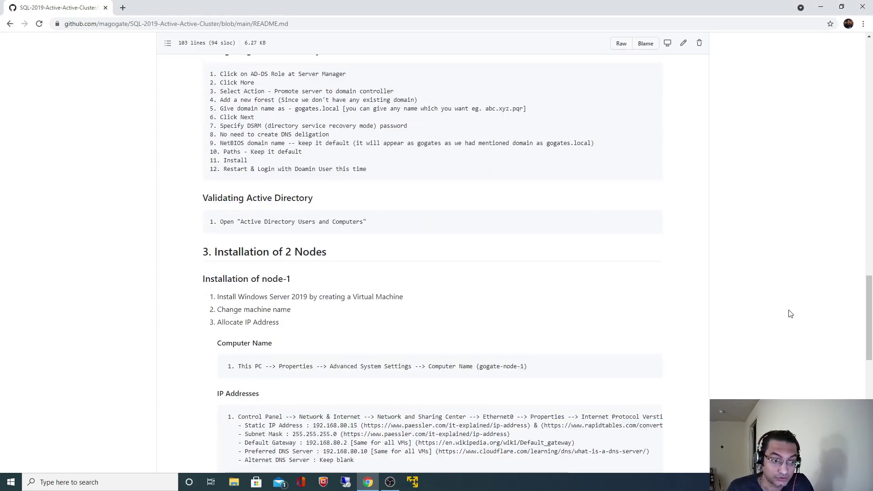
scroll(614, 321, "down", 2)
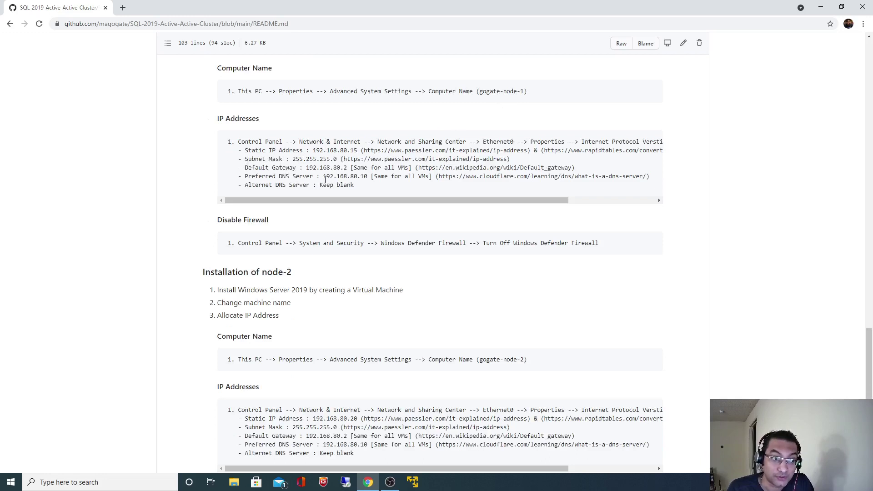
left_click_drag(324, 176, 369, 178)
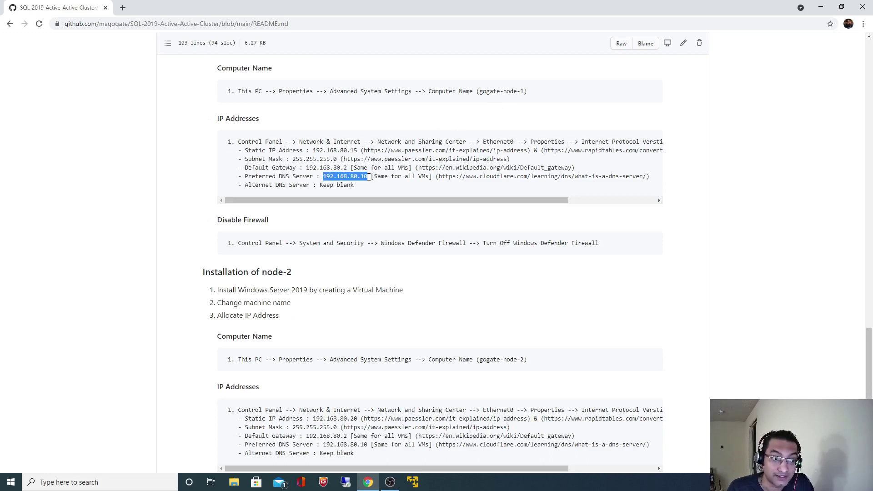
left_click(809, 275)
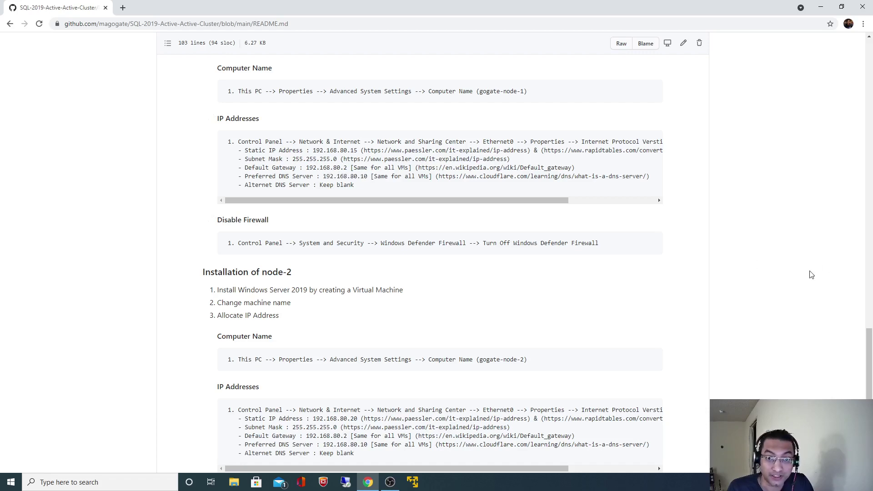
scroll(809, 274, "up", 20)
scroll(809, 277, "up", 12)
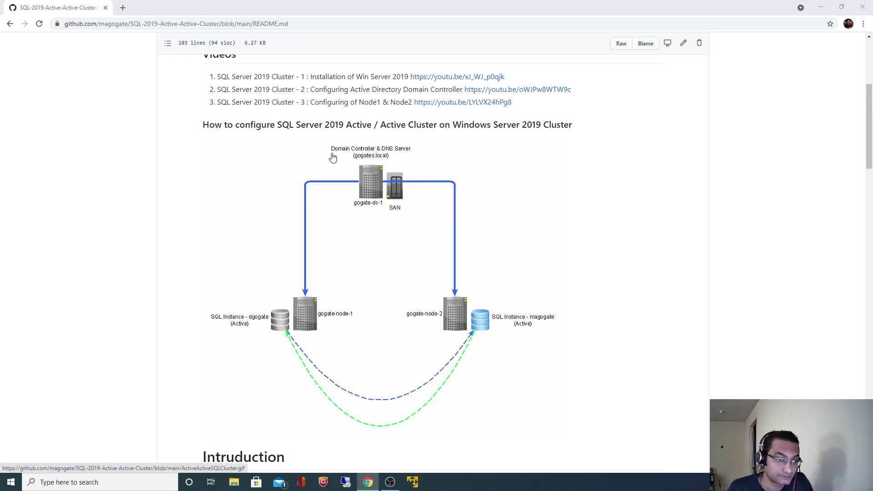
Step: Lower the Domain Controller VM's memory to 2 GB in its hardware settings
key("alt+Tab")
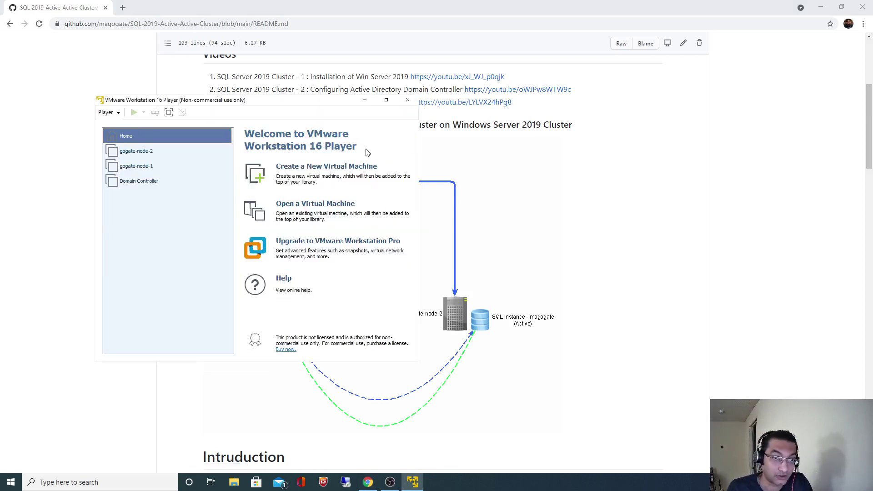
left_click(143, 188)
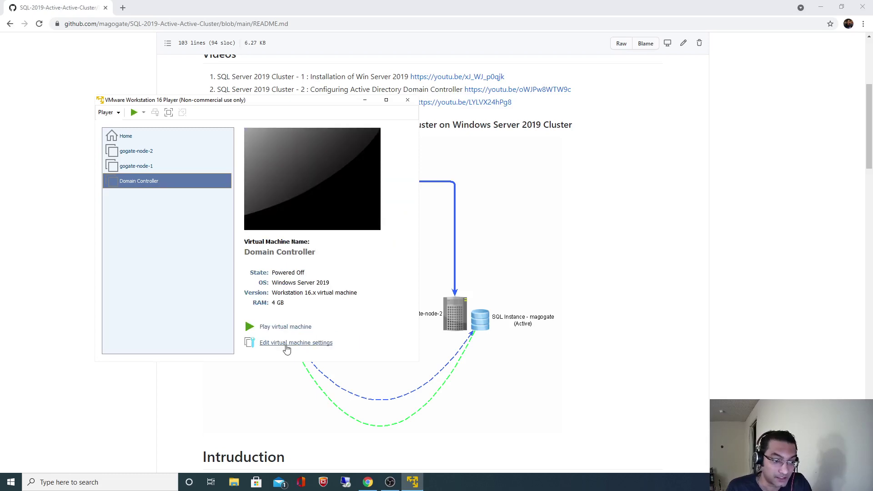
left_click(287, 347)
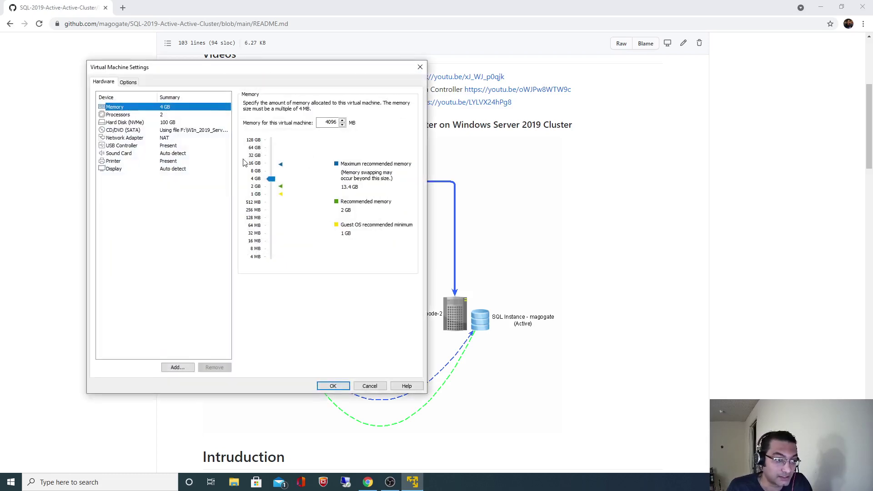
left_click_drag(275, 181, 276, 190)
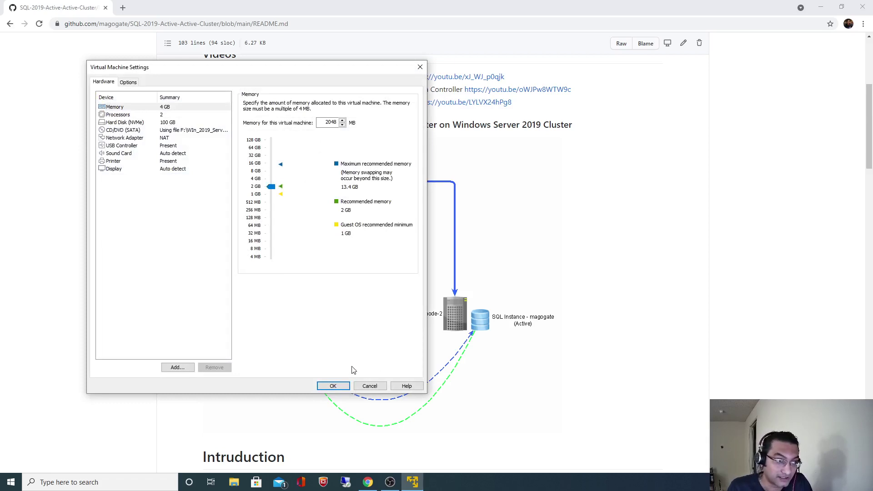
left_click(331, 385)
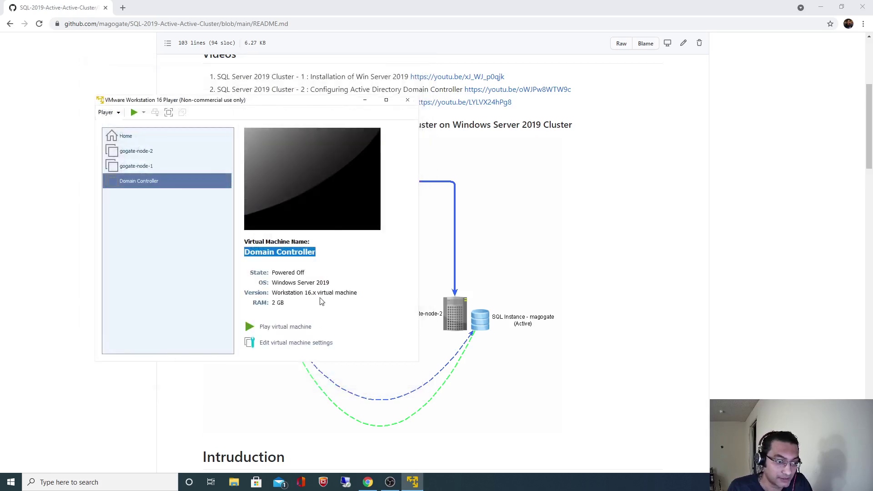
Step: Power on the Domain Controller VM and dismiss the removable devices notice
left_click(294, 328)
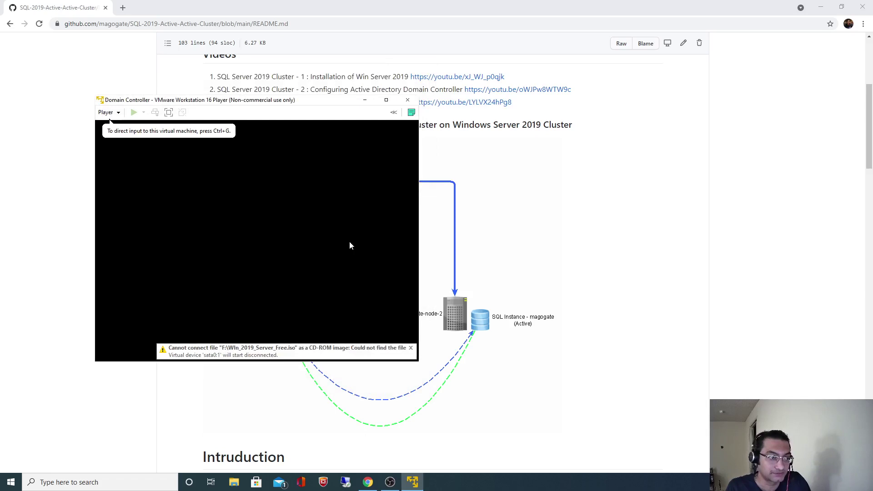
left_click(385, 334)
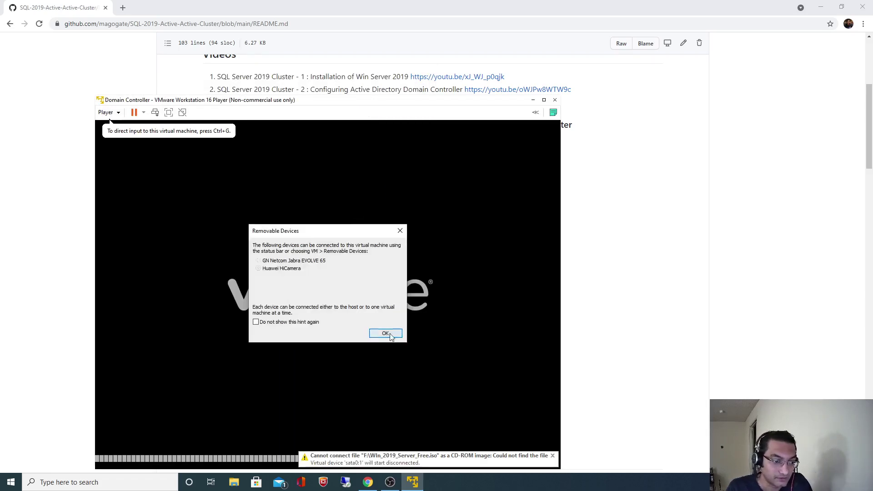
left_click(394, 335)
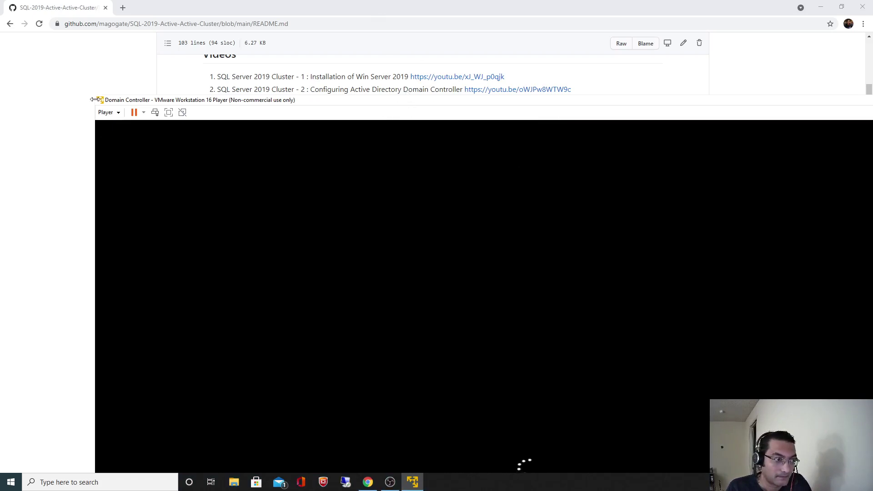
Step: Resize and reposition the VM window so the README stays partly visible
left_click_drag(332, 243, 455, 174)
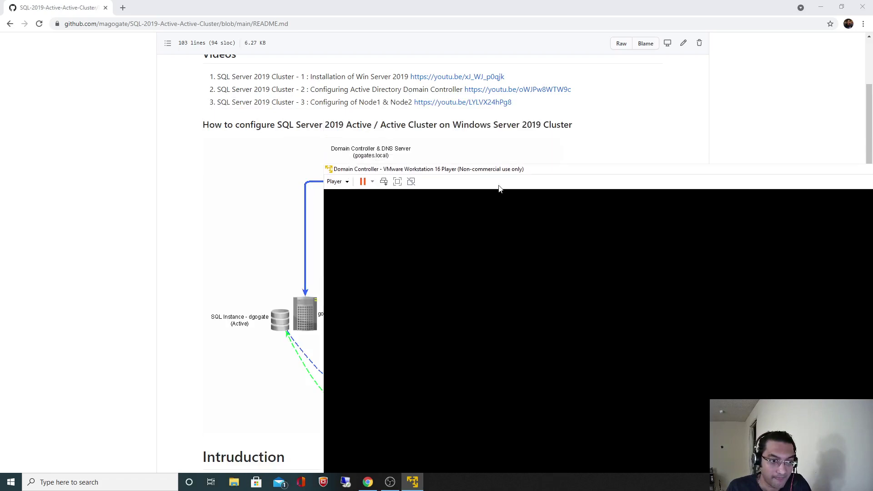
left_click_drag(564, 172, 351, 28)
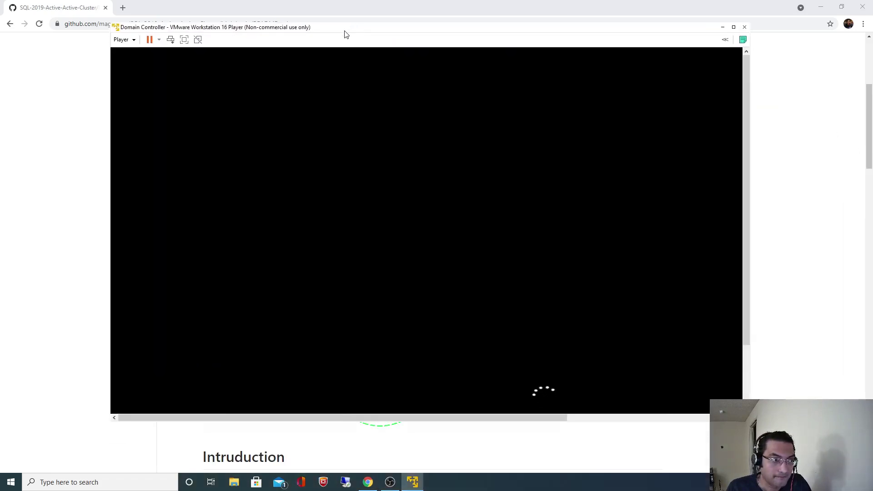
left_click_drag(110, 23, 233, 70)
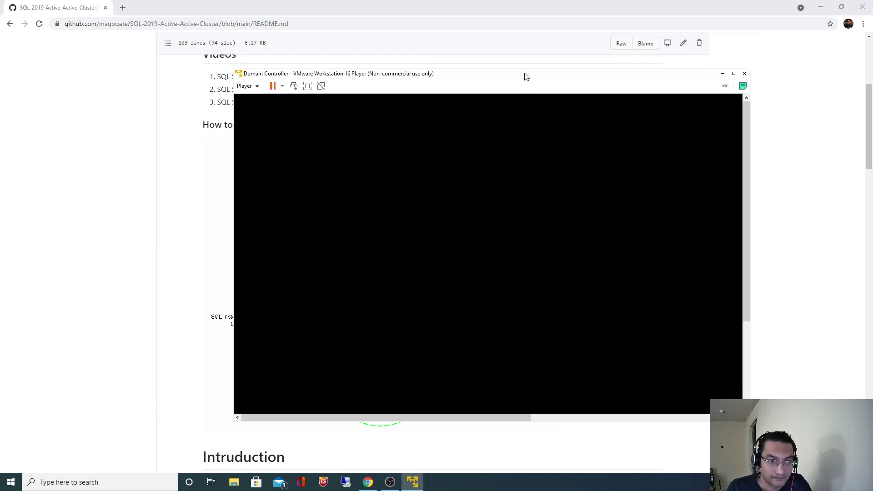
left_click_drag(526, 71, 432, 30)
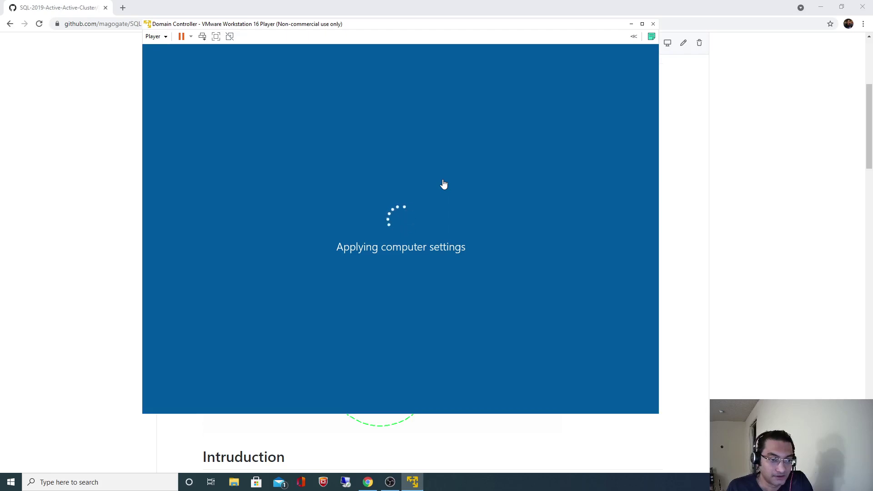
Step: Scroll the README to the Active Directory Users and Computers step, highlight it, and return to the DC VM
left_click(715, 201)
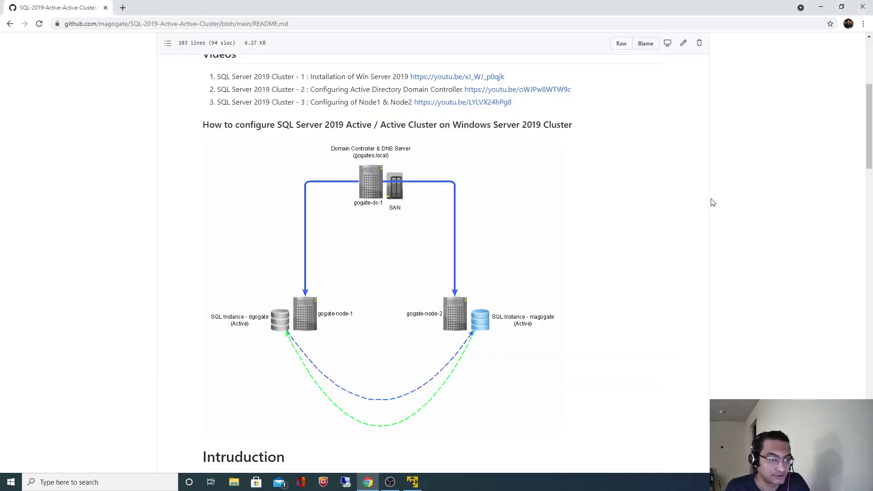
scroll(713, 203, "down", 1)
scroll(713, 203, "down", 12)
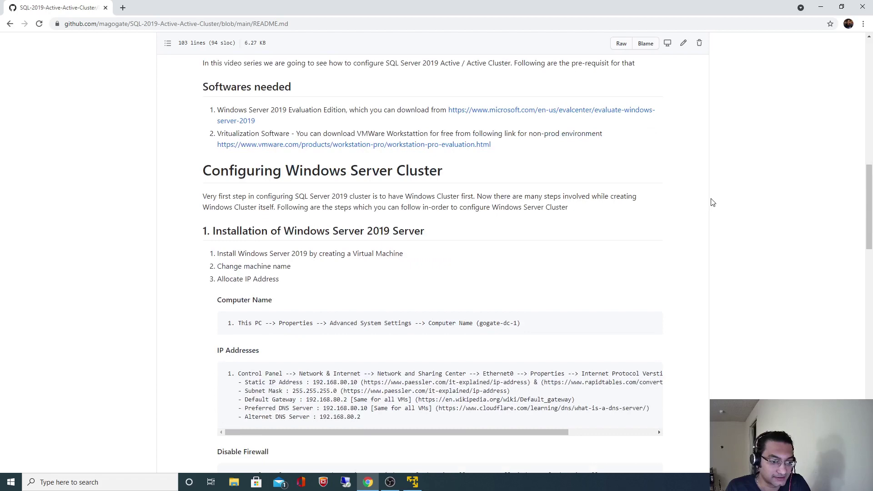
scroll(503, 254, "down", 5)
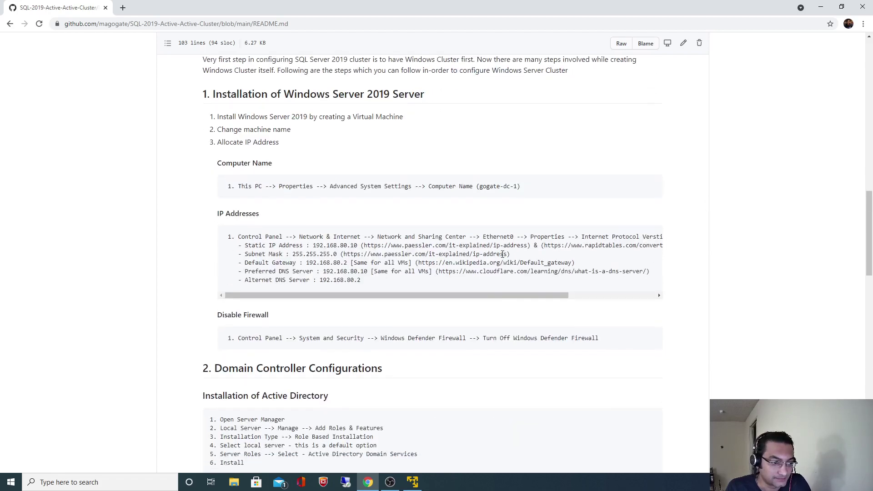
scroll(504, 258, "down", 2)
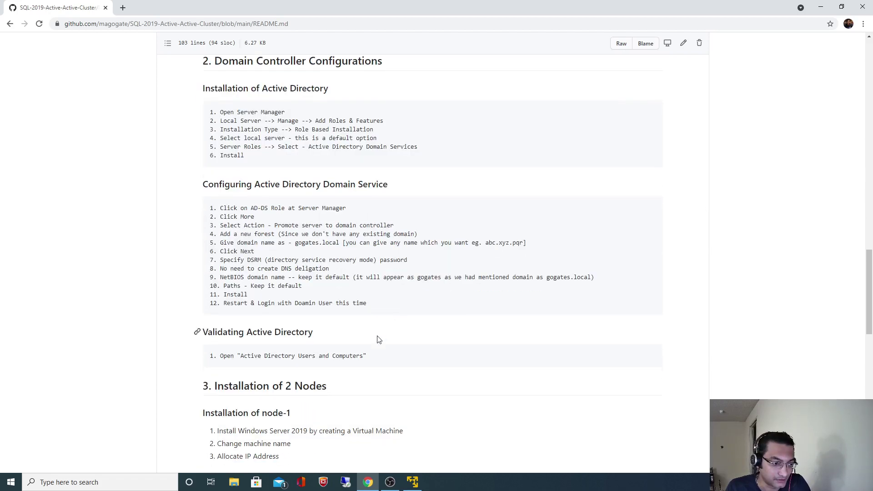
left_click_drag(242, 355, 364, 358)
left_click(412, 483)
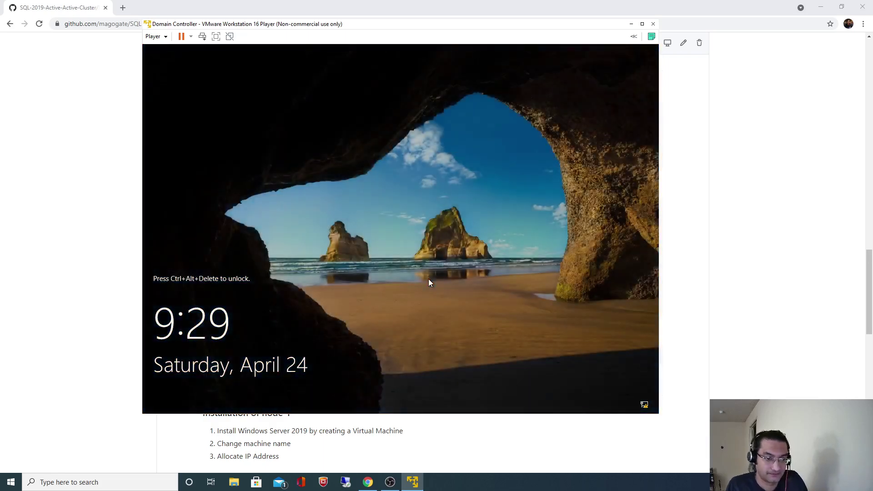
Step: Sign in to the Domain Controller VM and close the Windows Admin Center popup and Server Manager
key("ctrl+alt+Insert")
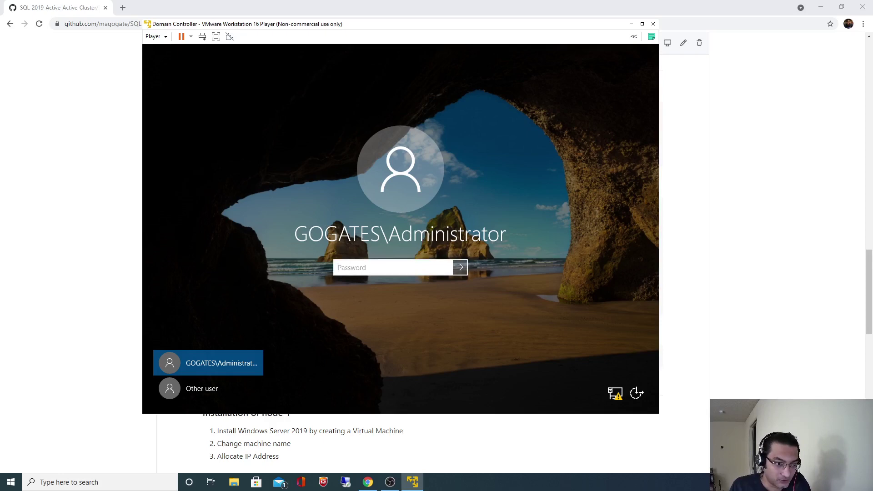
type("••")
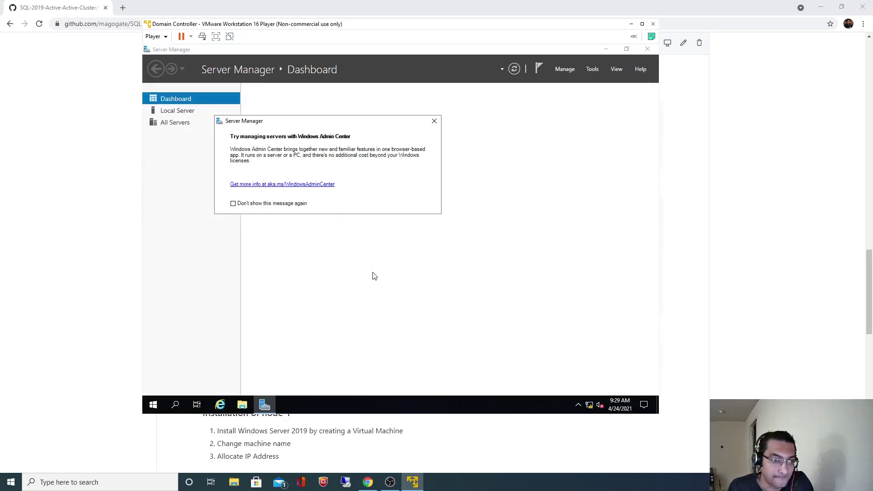
left_click(434, 121)
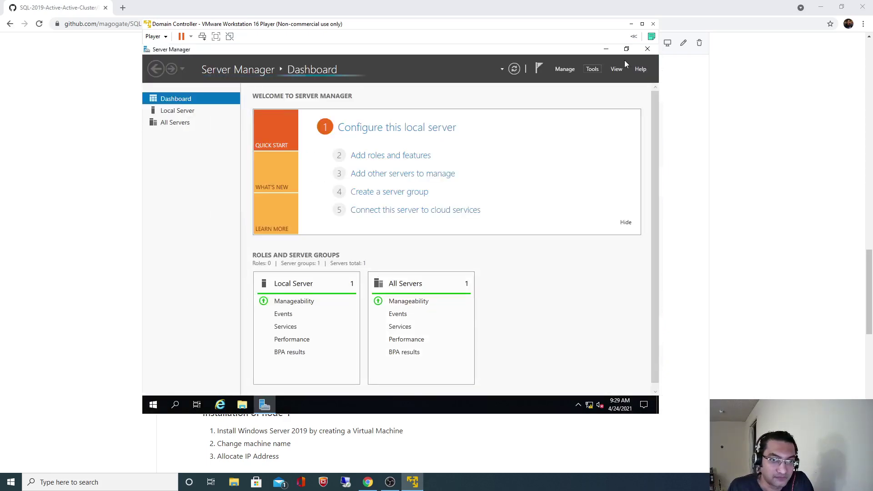
left_click(647, 49)
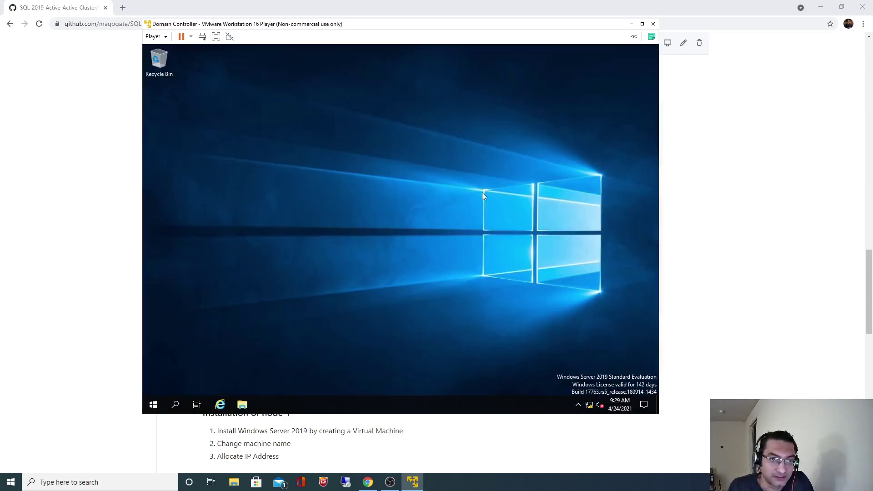
Step: Search 'Activ' to open Active Directory Users and Computers and view gogates.local's Computers container
left_click(177, 401)
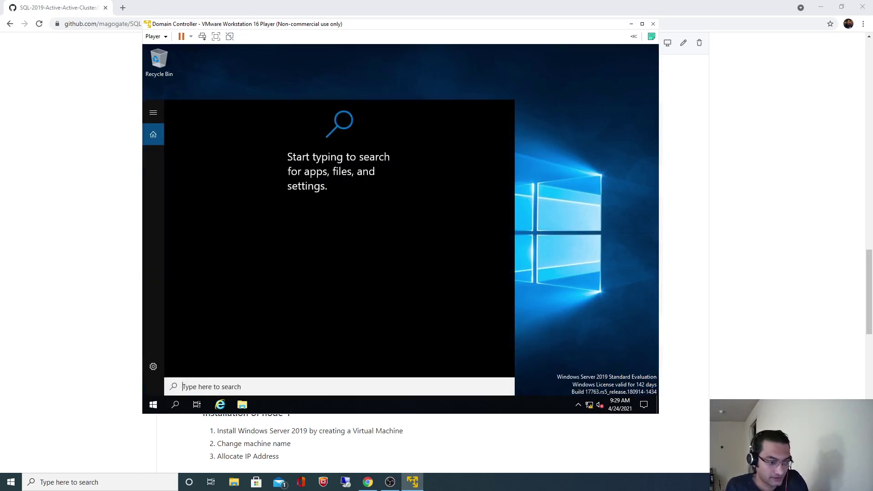
type("Active")
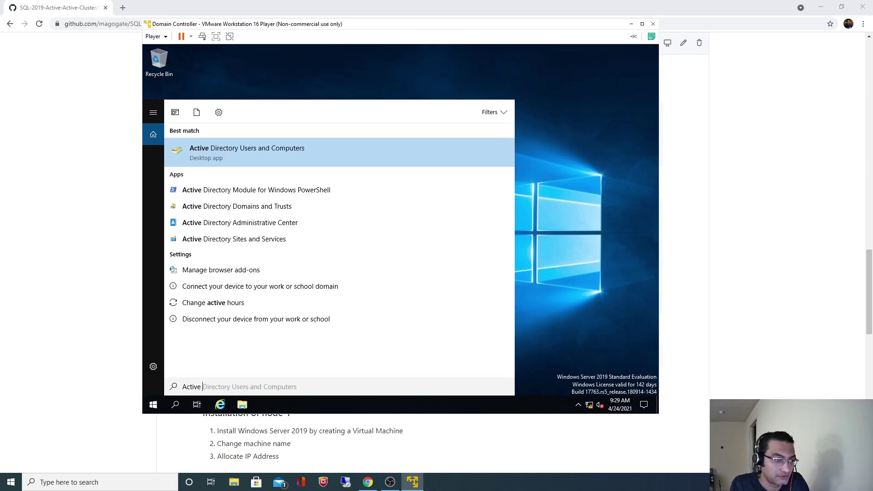
left_click(274, 150)
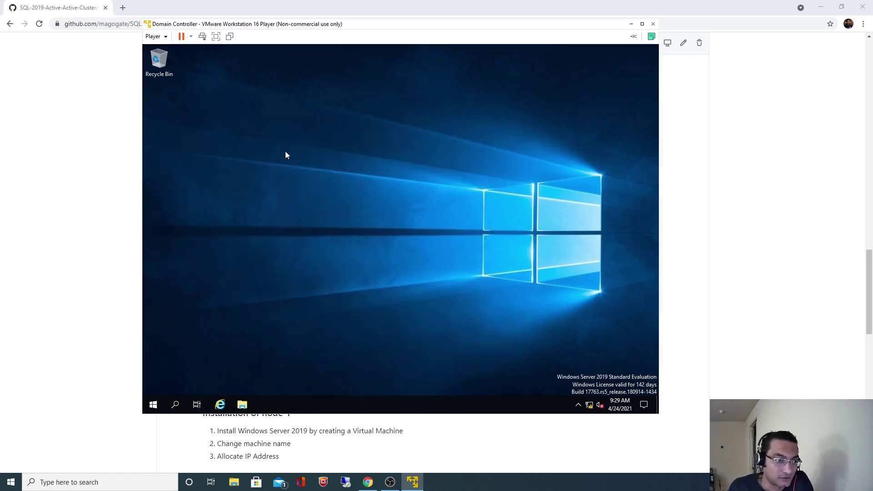
left_click(192, 144)
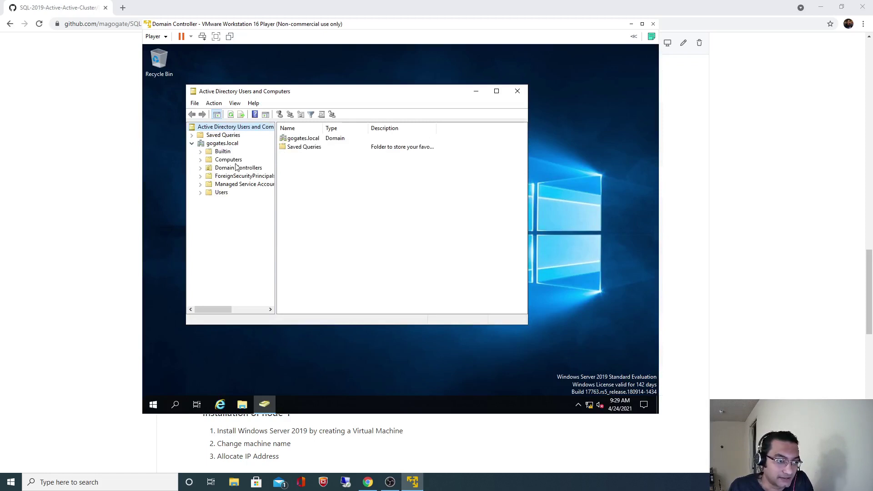
left_click(227, 160)
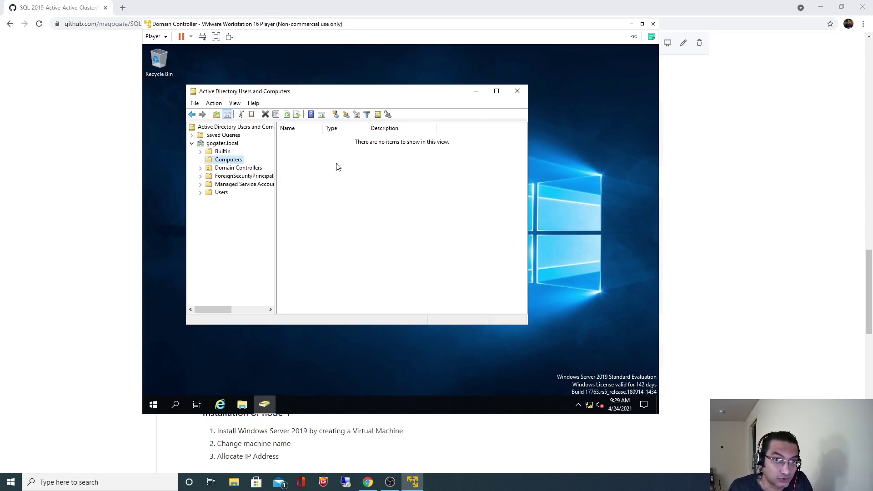
Step: Minimize the Domain Controller VM and open the VMware Player virtual machine library
left_click(631, 24)
left_click(748, 257)
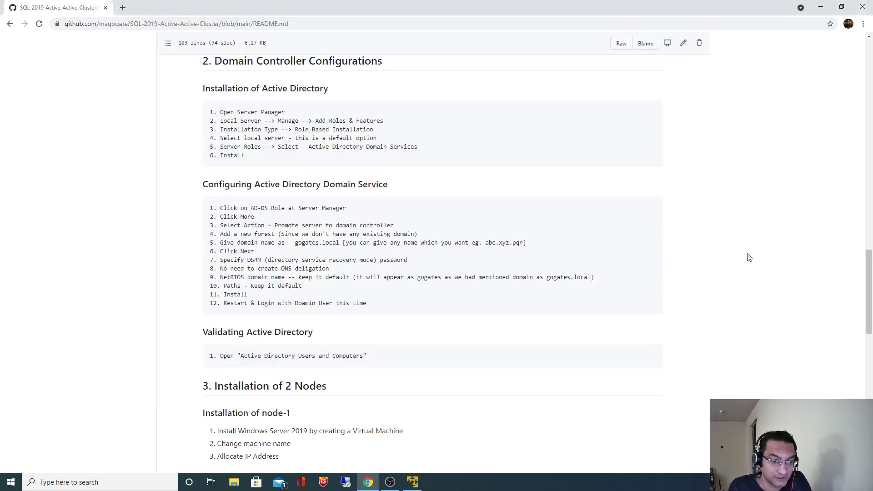
right_click(410, 486)
left_click(394, 430)
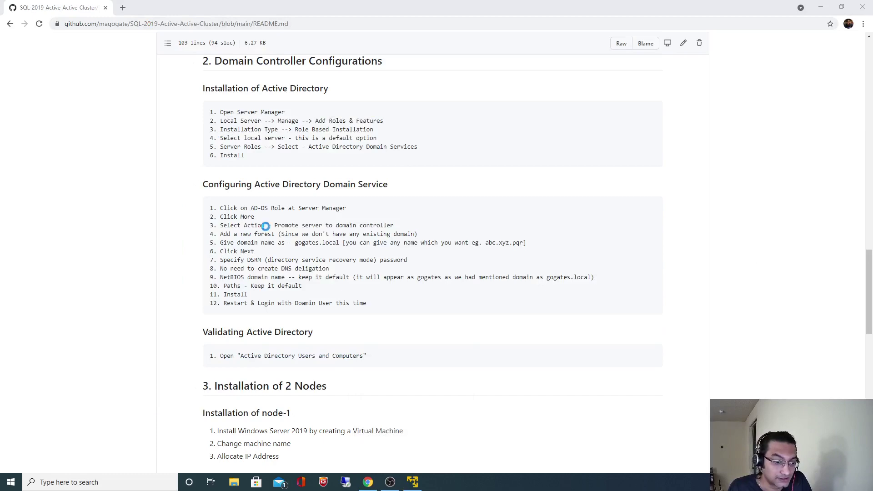
Step: Set gogate-node-1's memory to 2896 MB in its virtual machine settings
left_click(95, 134)
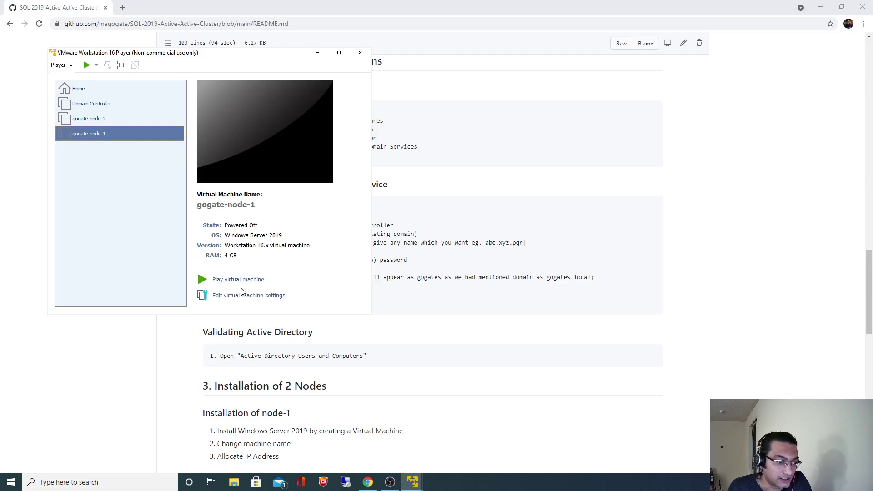
key("F2")
key("ctrl+d")
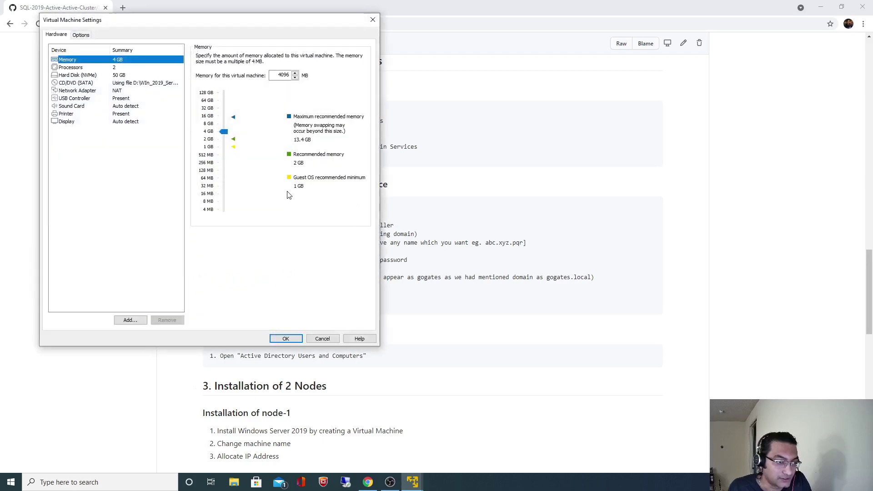
left_click_drag(225, 134, 226, 138)
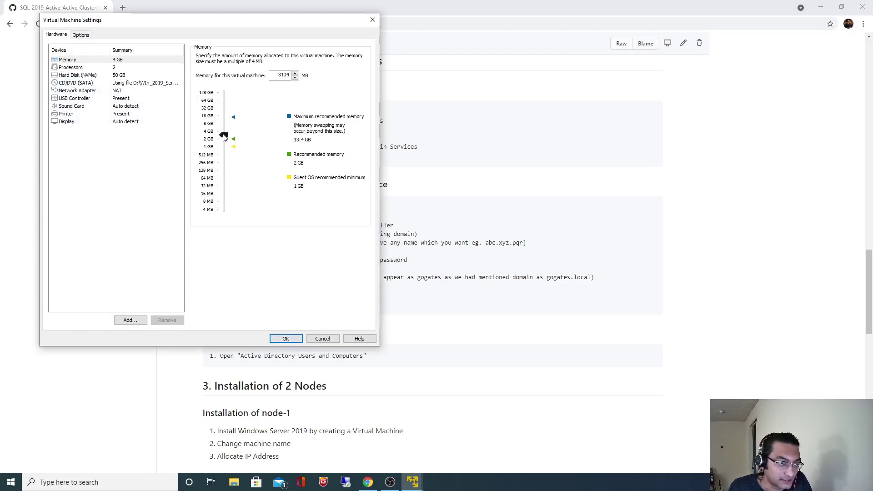
left_click_drag(223, 137, 225, 138)
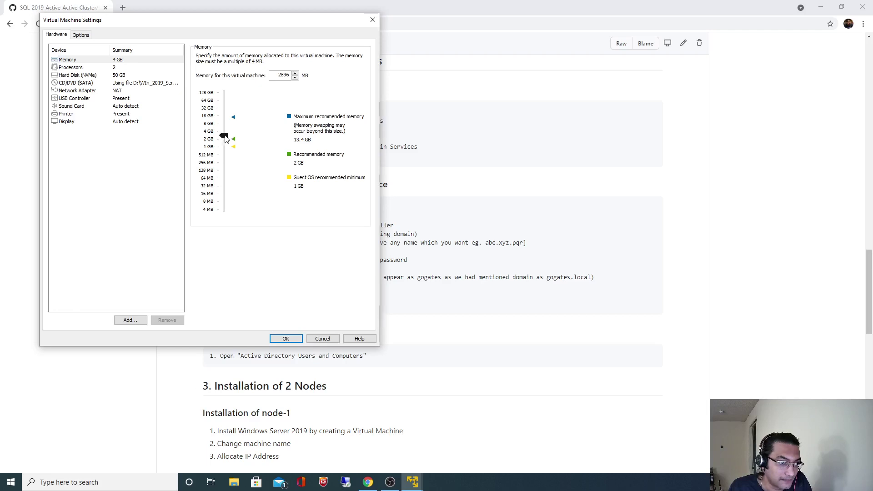
left_click(286, 337)
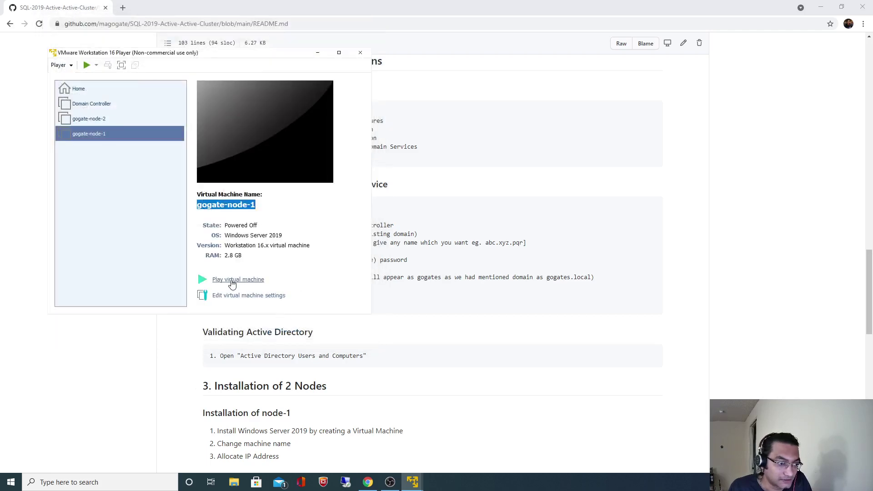
Step: Power on gogate-node-1, dismiss the removable devices notice, and move its window right
left_click(231, 281)
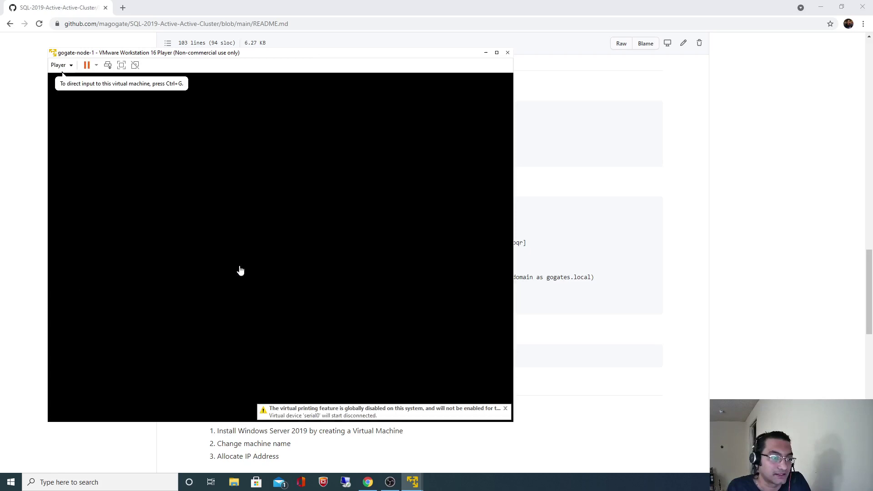
left_click(342, 286)
left_click(364, 303)
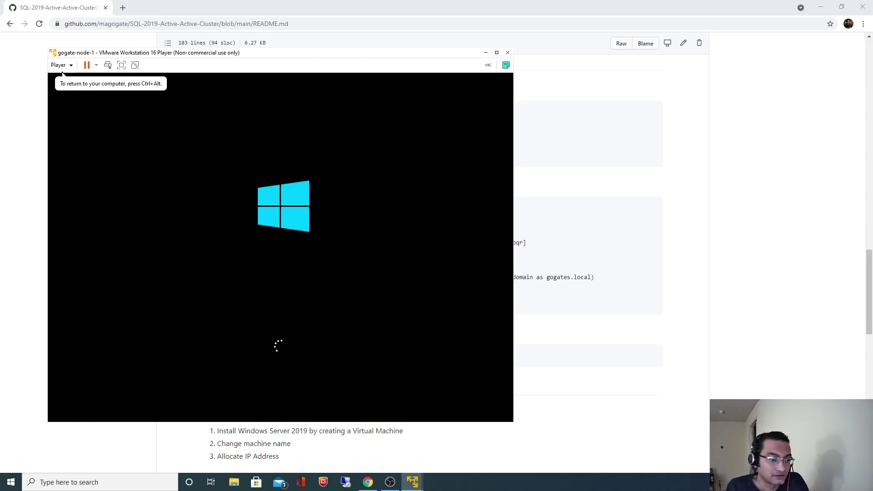
key("ctrl+alt")
left_click_drag(342, 56, 460, 51)
Step: Highlight the This PC properties path and gogates.local in the README's Adding nodes to Domain steps
left_click(771, 314)
scroll(770, 320, "down", 3)
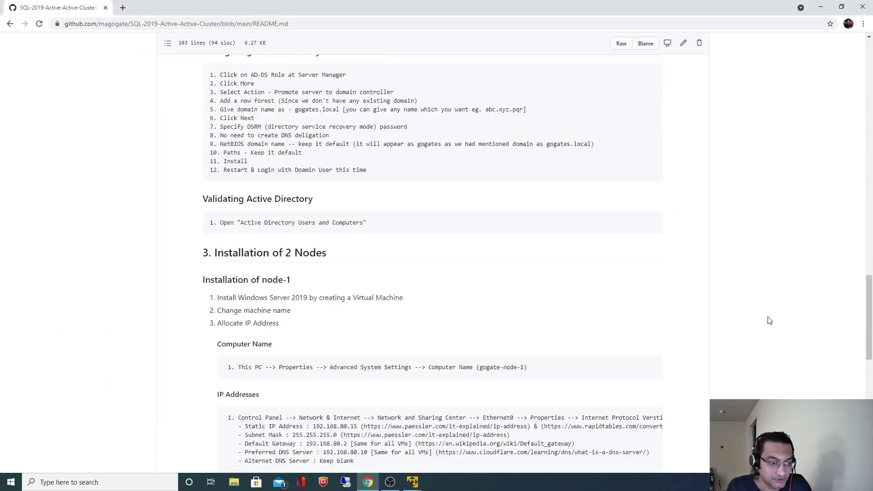
scroll(768, 321, "down", 12)
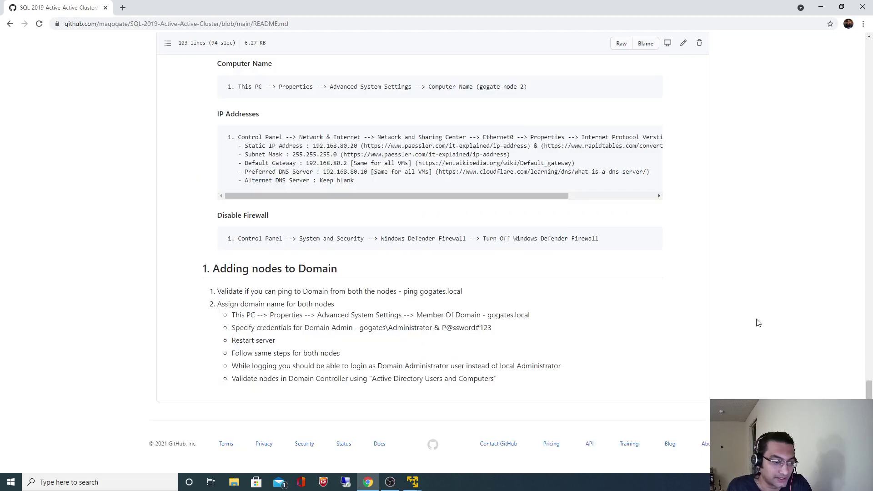
left_click_drag(236, 314, 362, 317)
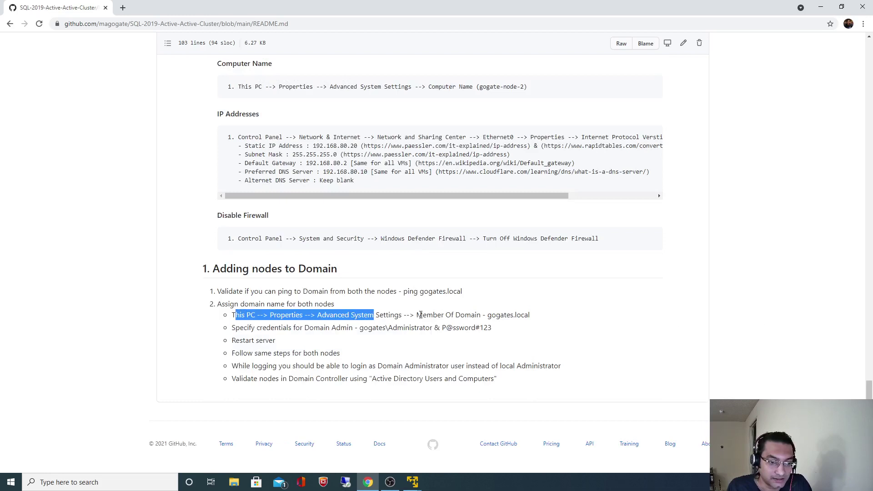
left_click_drag(421, 314, 529, 315)
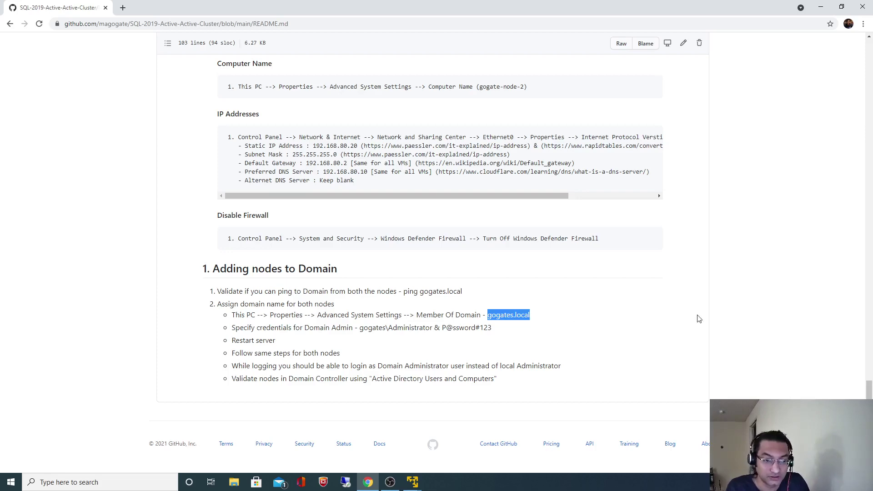
left_click(729, 347)
Step: Highlight gogates.local in step 5, then switch back to the gogate-node-1 VM
scroll(730, 348, "up", 6)
scroll(731, 348, "up", 10)
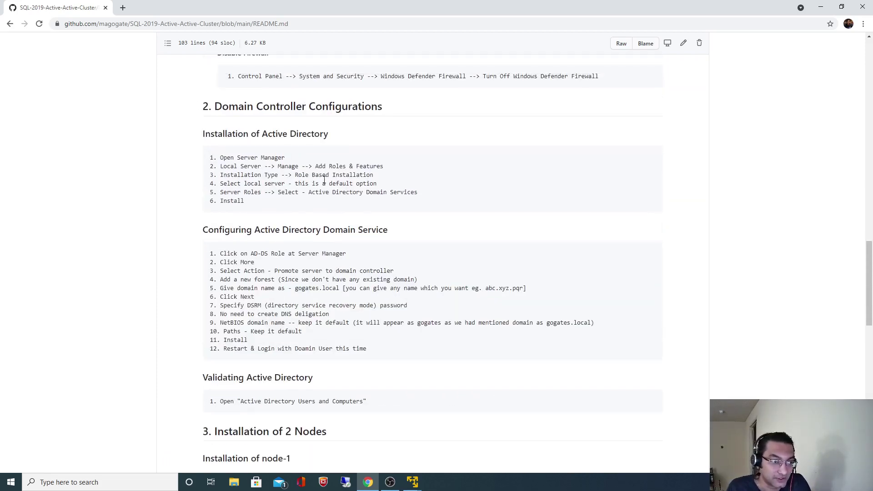
left_click_drag(296, 288, 334, 291)
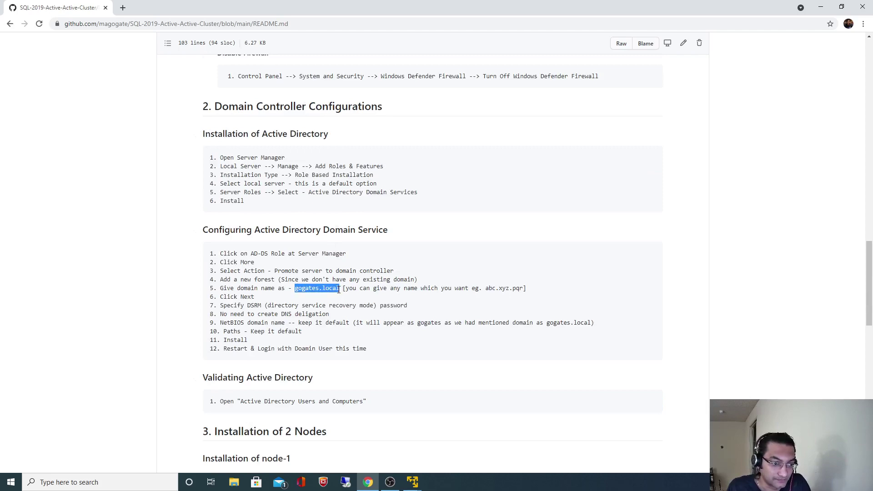
left_click(755, 343)
scroll(747, 342, "down", 7)
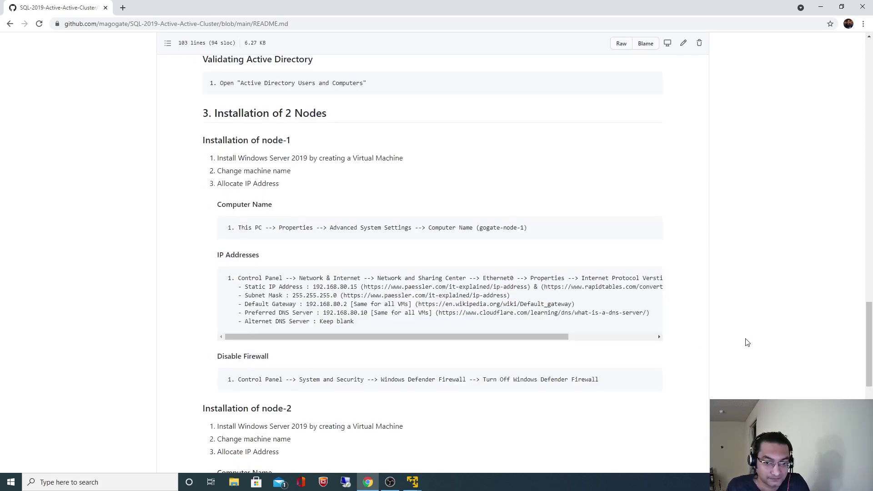
scroll(747, 342, "down", 9)
key("alt+Tab")
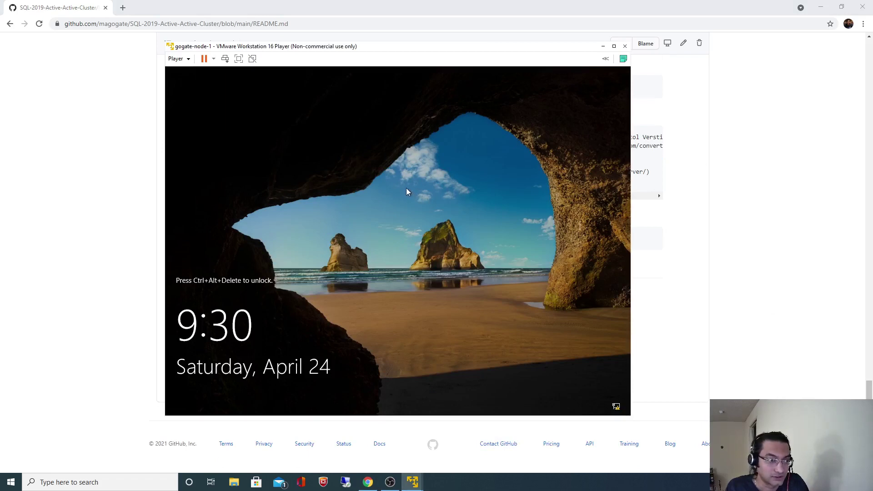
Step: Sign in to gogate-node-1 with the Administrator password
key("ctrl+alt+Insert")
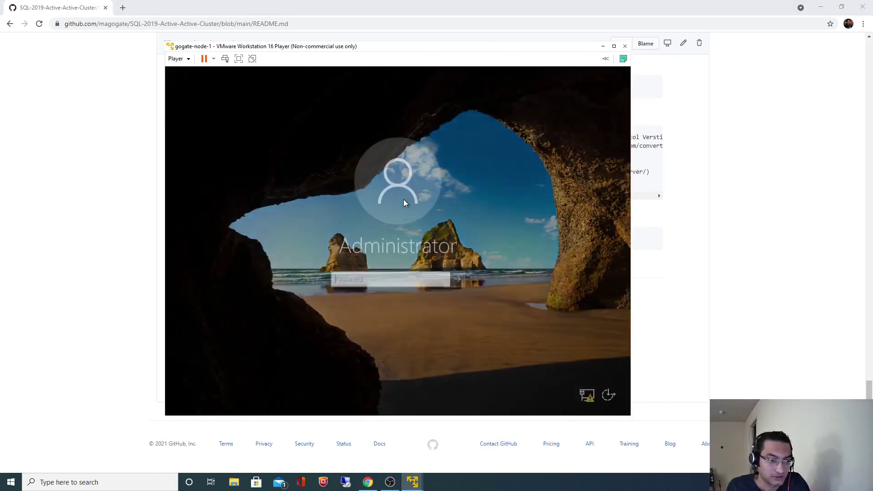
type("P")
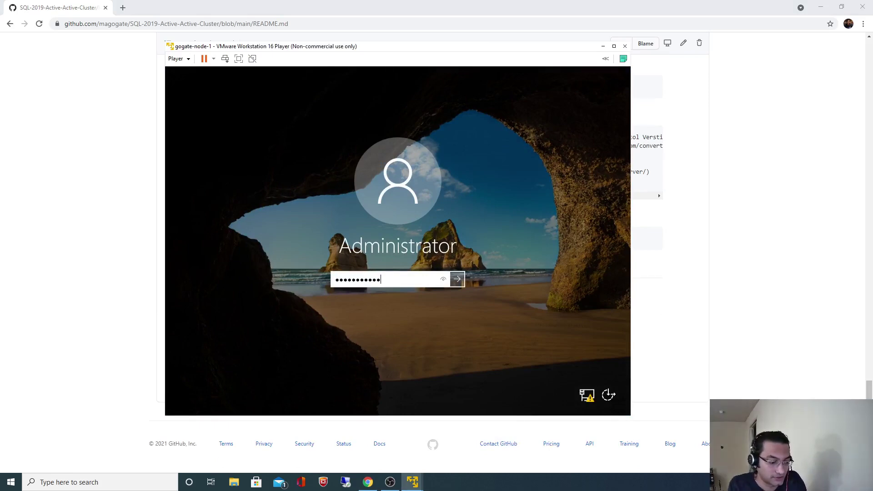
key("Return")
Step: Select gogates.local in the README's ping validation step, then bring gogate-node-1 to the front
key("alt+Tab")
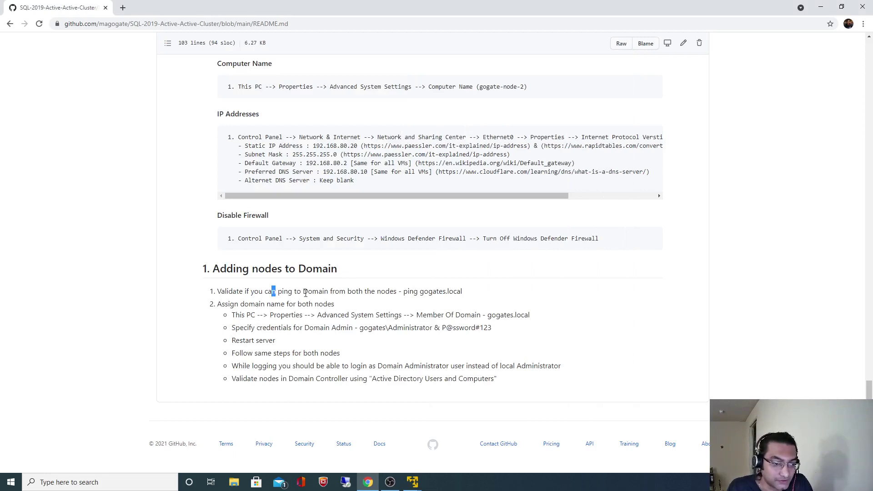
left_click_drag(305, 293, 415, 293)
double_click(429, 292)
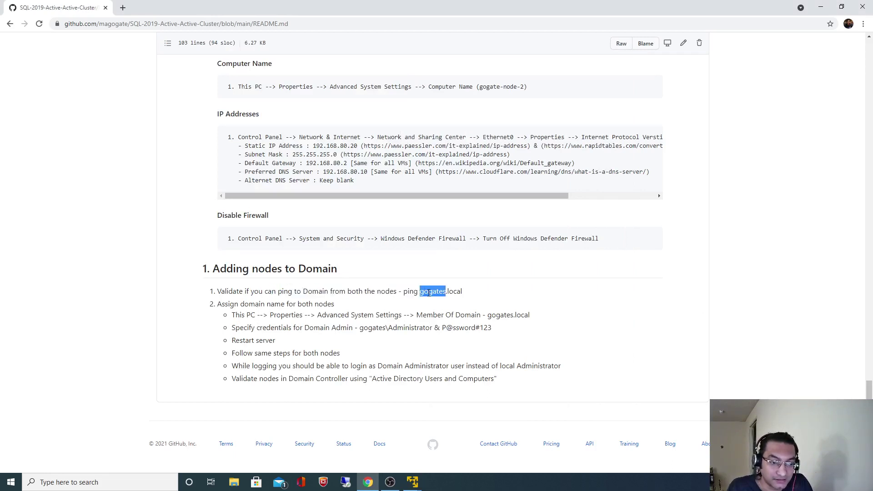
left_click(464, 294, "shift")
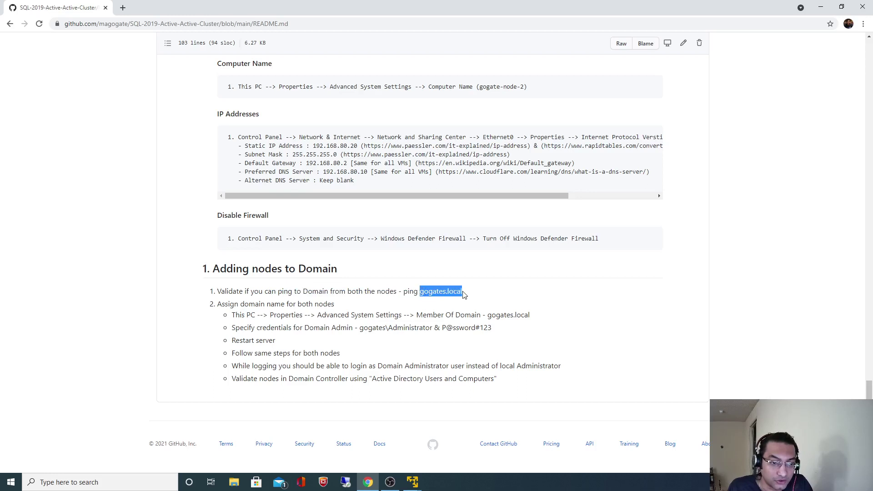
left_click(412, 481)
left_click(426, 436)
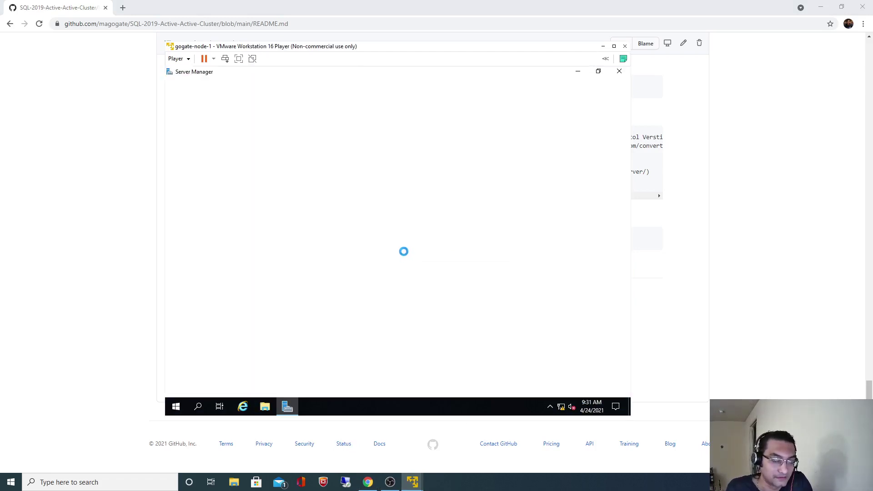
Step: Close Server Manager and open Command Prompt from a 'cmd' search
left_click(621, 74)
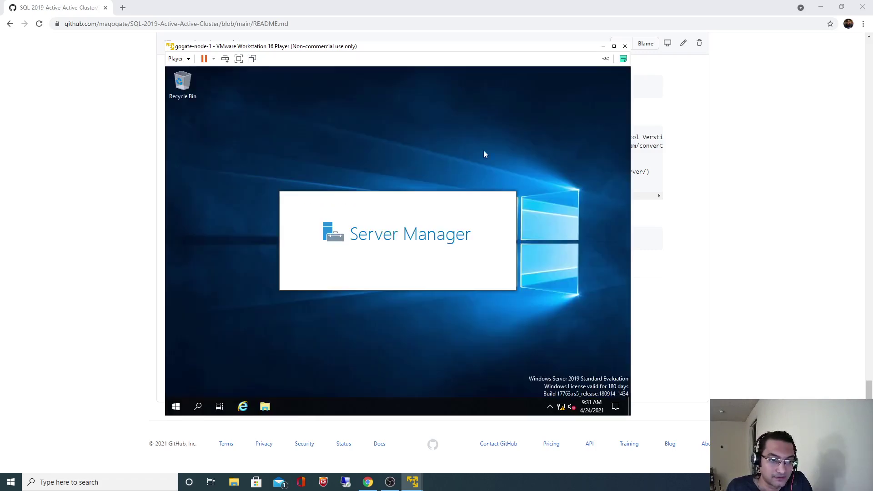
left_click(197, 407)
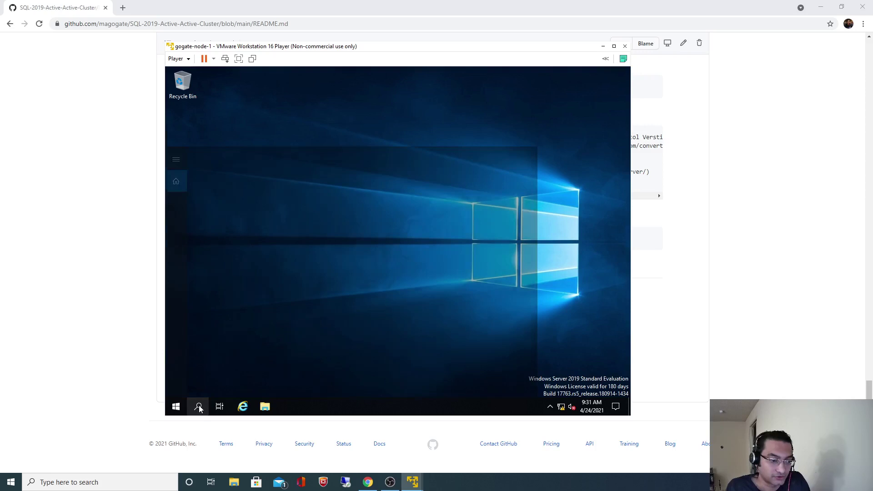
type("cmd")
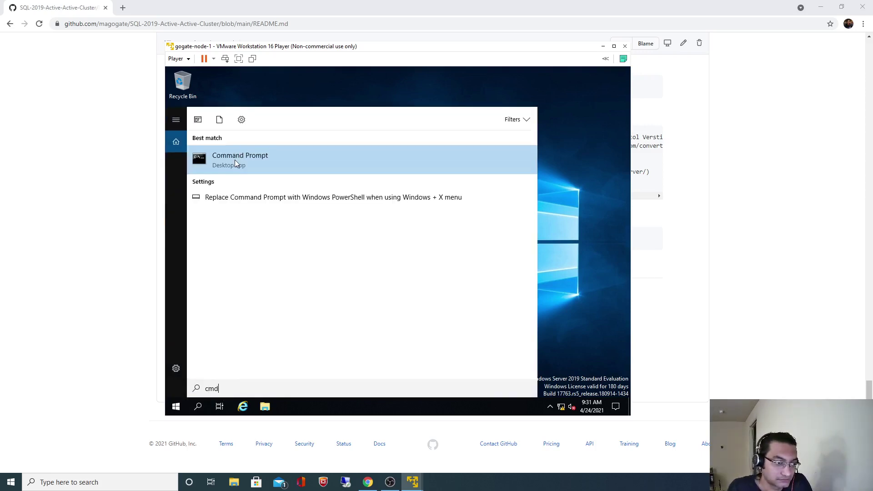
left_click(235, 159)
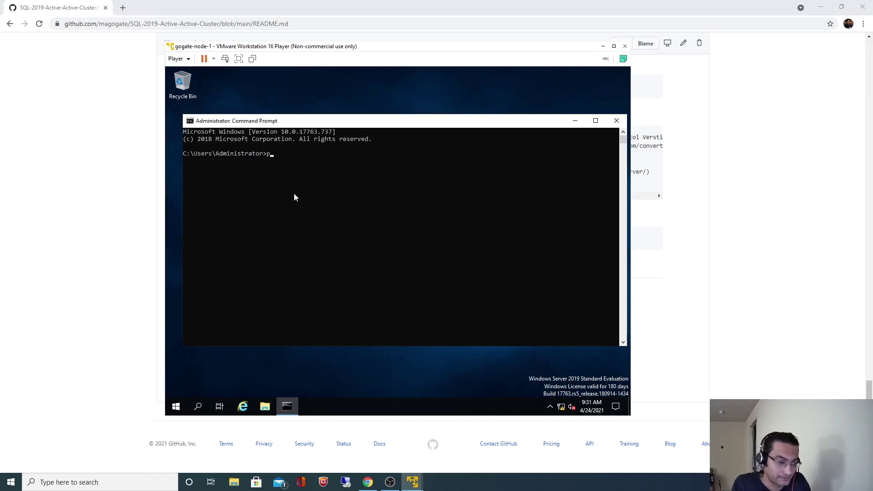
Step: Run ping gogates.local, receiving replies from 192.168.80.10, then stop it with Ctrl+C
type("ping example.lo")
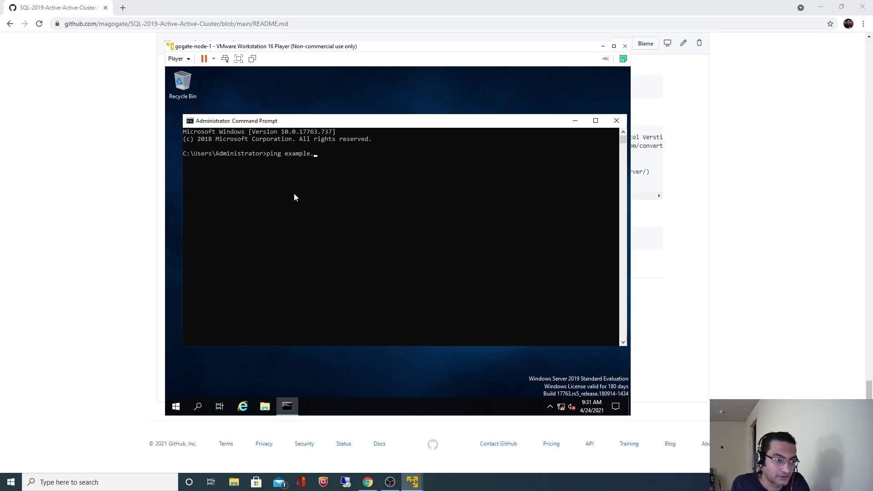
key("BackSpace")
key("BackSpace")
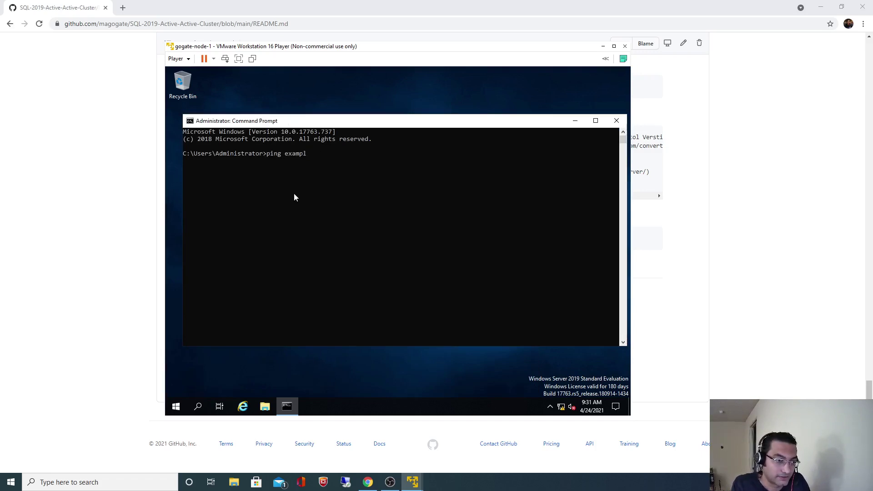
key("BackSpace")
key("BackSpace")
key("BackSpace")
key("BackSpace")
key("BackSpace")
key("BackSpace")
type("gog")
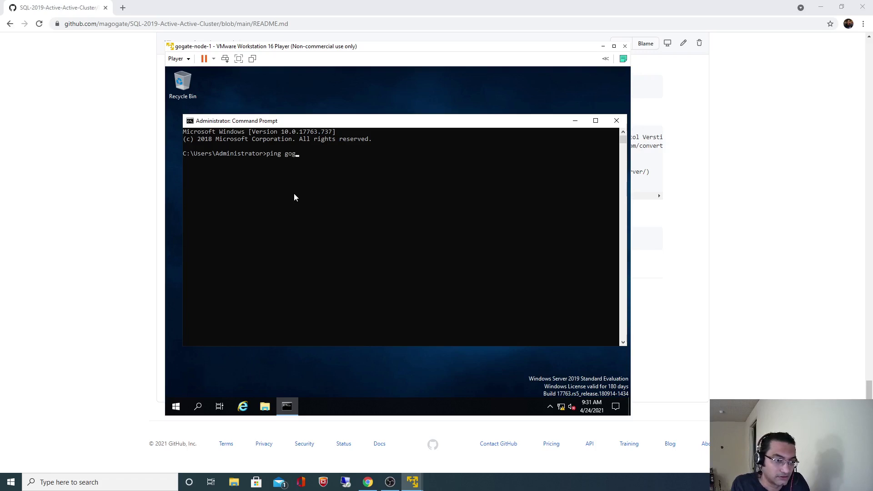
type("ates.local")
key("Return")
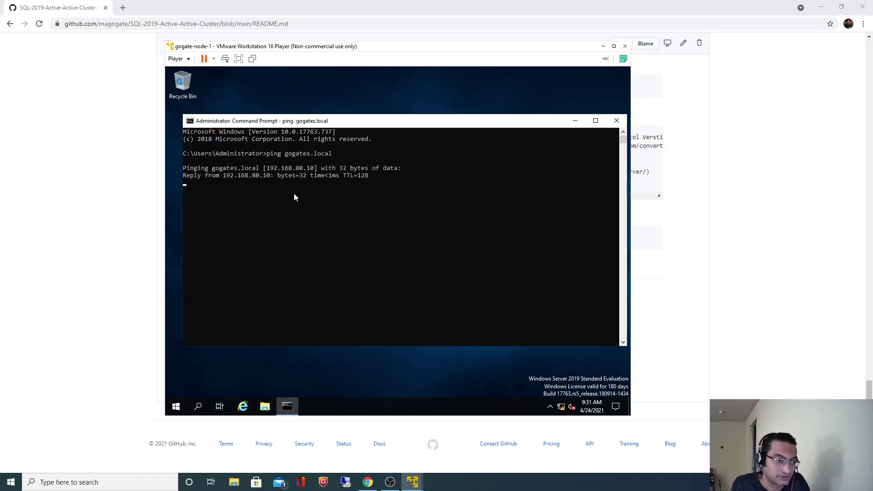
key("ctrl+c")
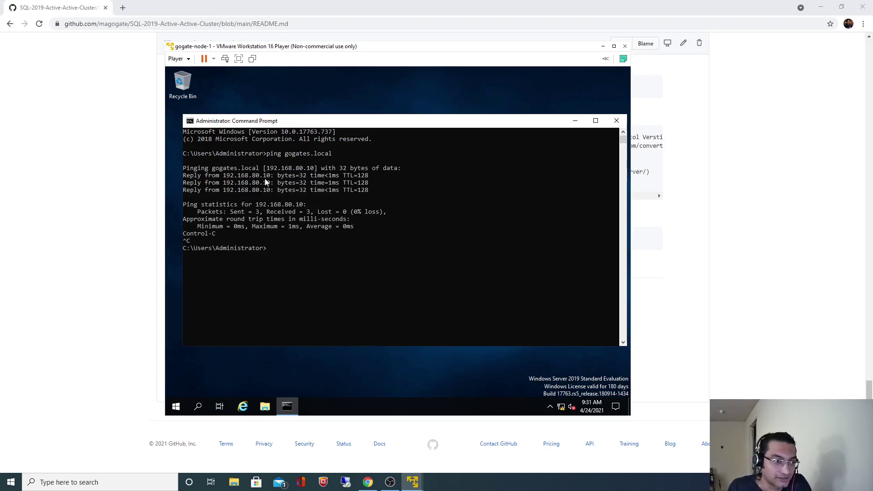
Step: Scroll the README up to the IP Addresses section to check 192.168.80.10, then return to gogate-node-1
left_click(742, 237)
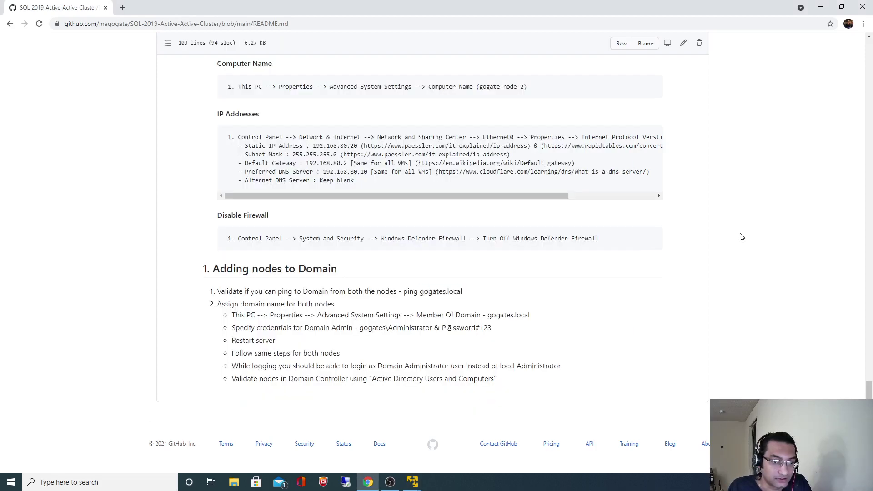
scroll(741, 236, "up", 2)
scroll(330, 229, "up", 13)
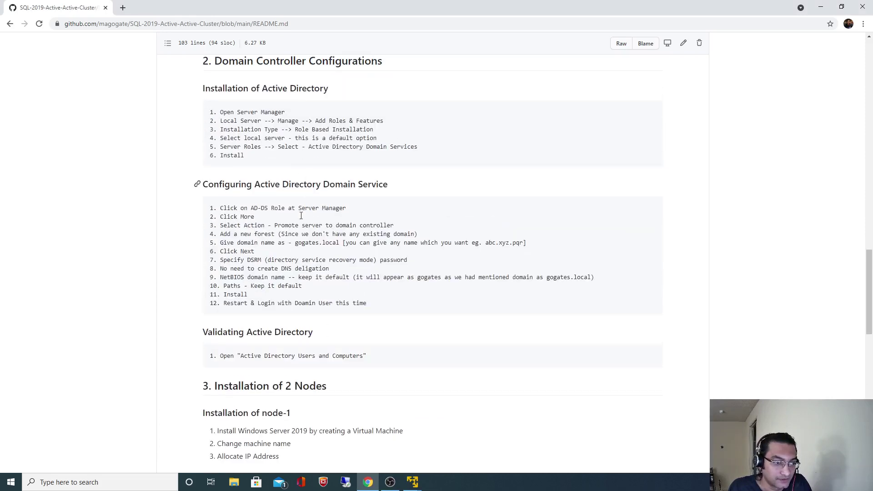
scroll(300, 259, "up", 6)
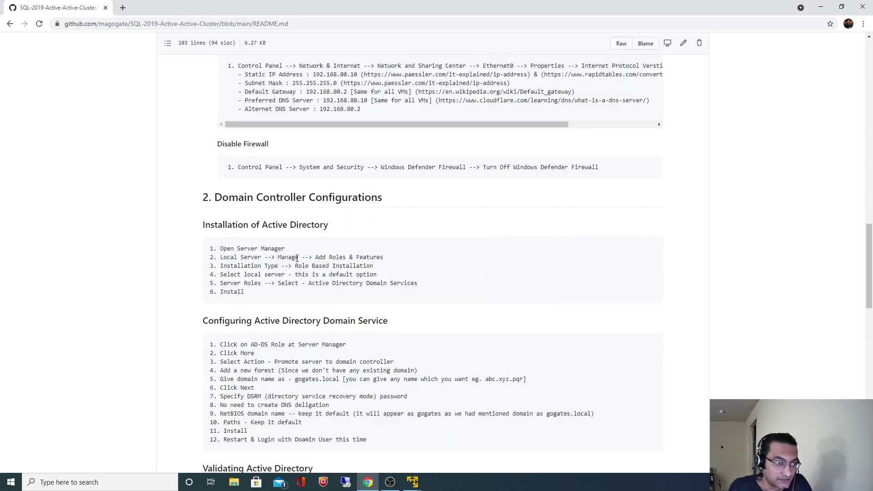
left_click_drag(347, 213, 358, 212)
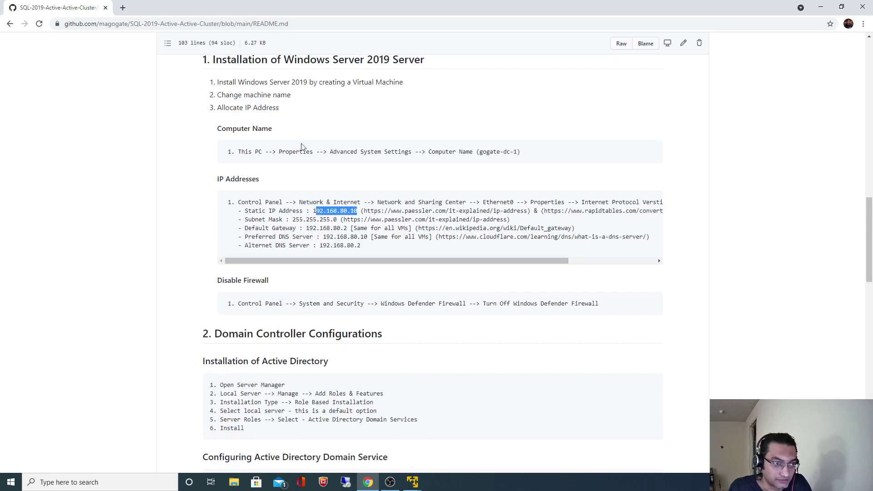
scroll(279, 119, "up", 1)
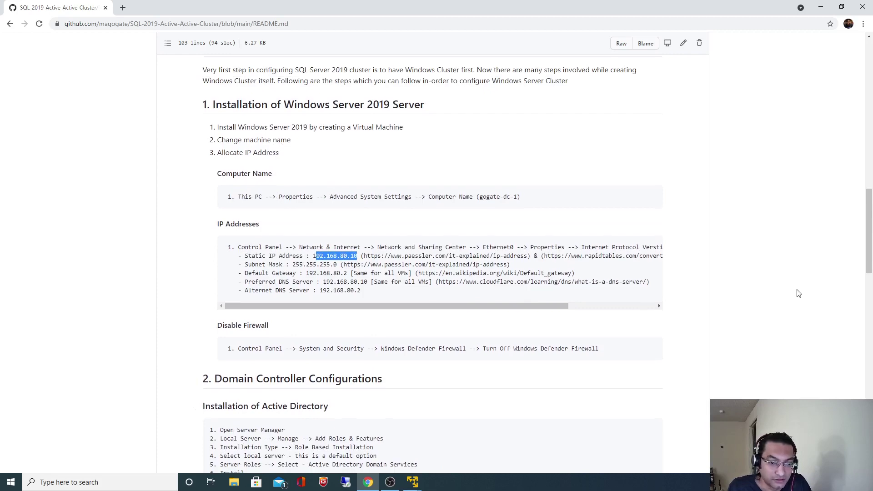
scroll(799, 293, "down", 1)
key("alt+Tab")
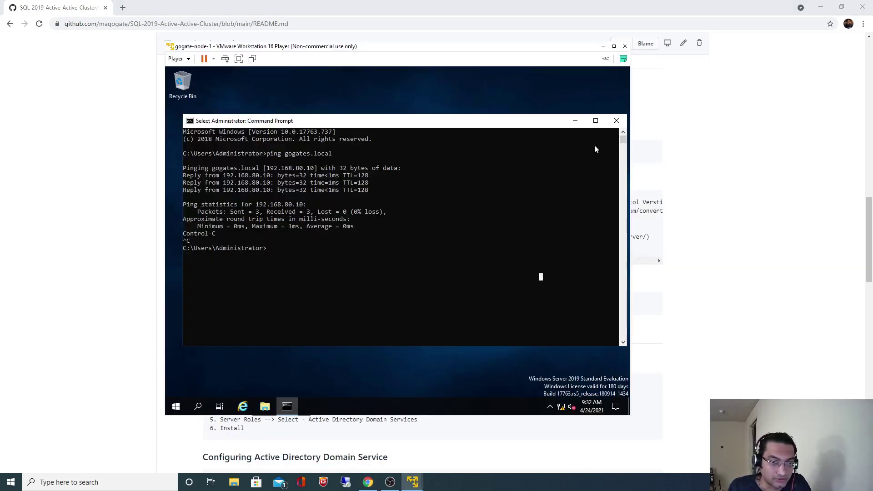
Step: Close Command Prompt and open the Computer Name tab of This PC's System Properties
left_click(617, 120)
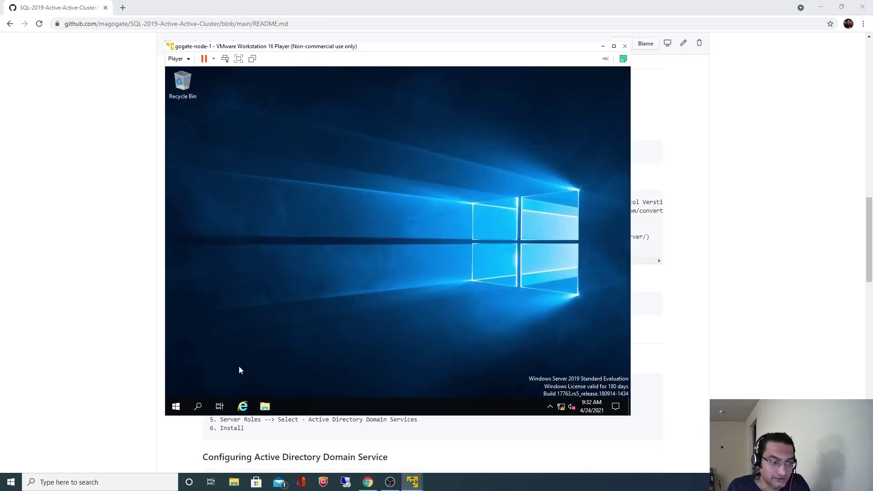
left_click(264, 407)
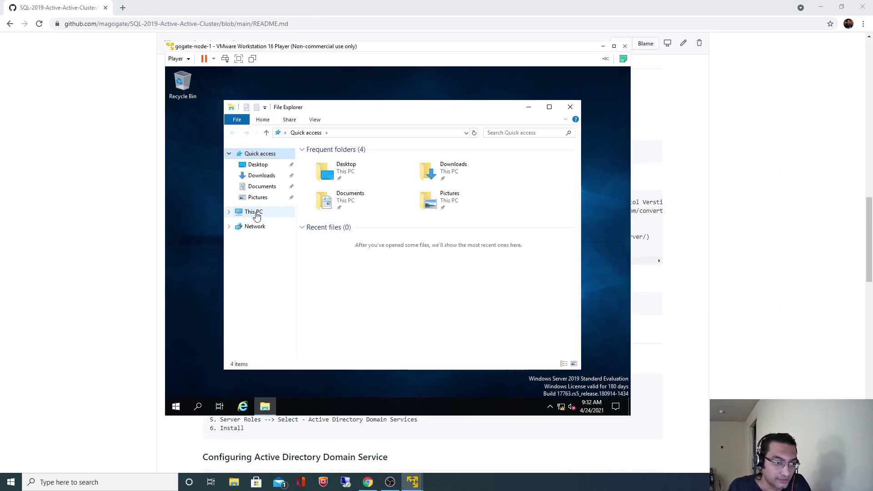
right_click(255, 212)
left_click(289, 336)
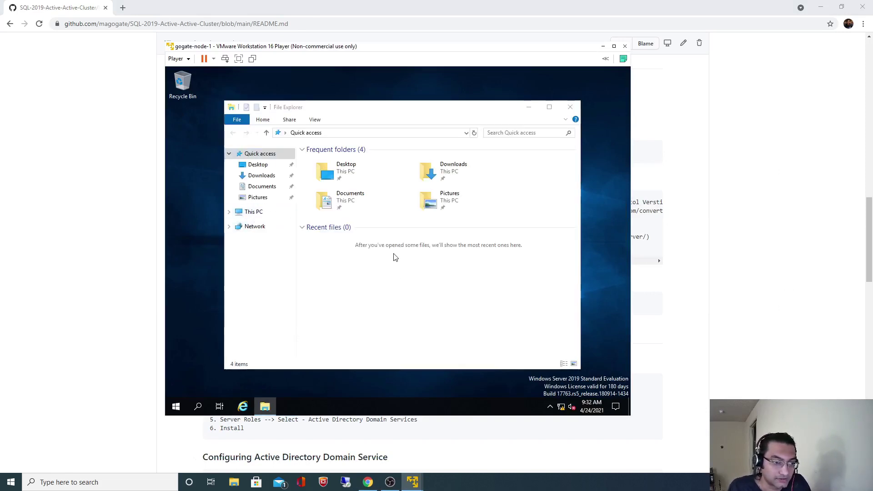
left_click(280, 190)
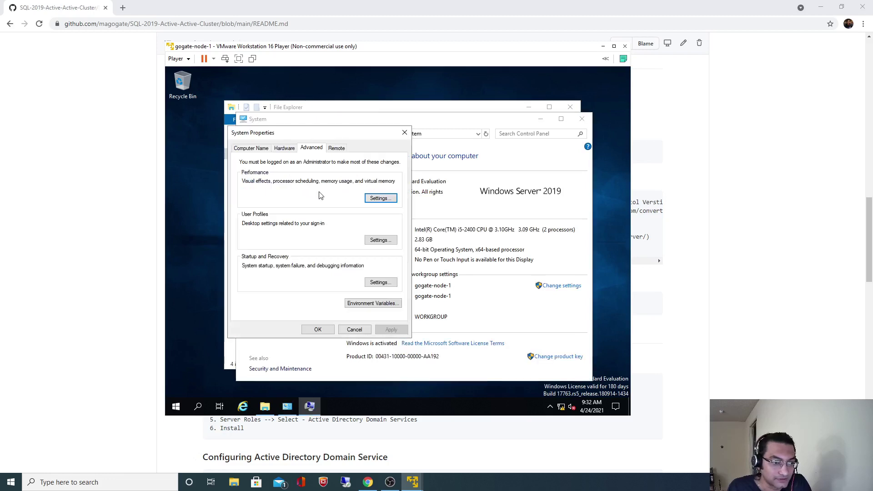
left_click(250, 148)
Step: Join gogate-node-1 to domain gogates.local, authenticating as gogates\Administrator with its password
left_click(382, 237)
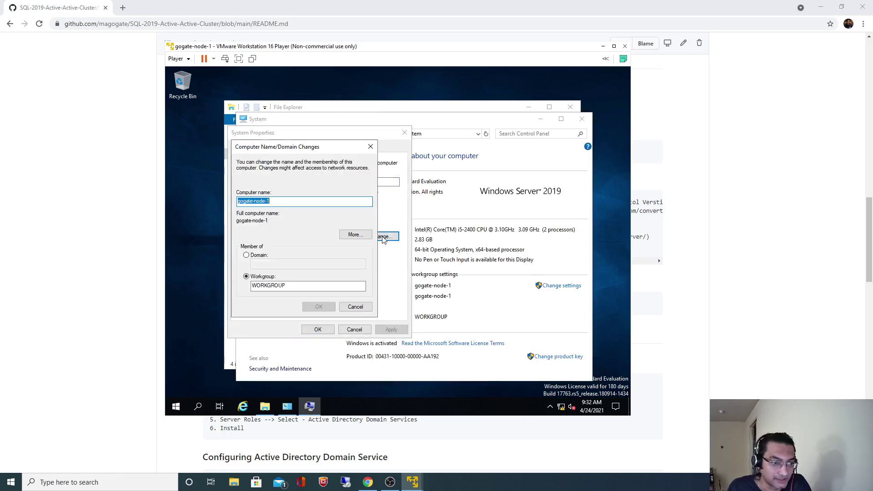
left_click(258, 256)
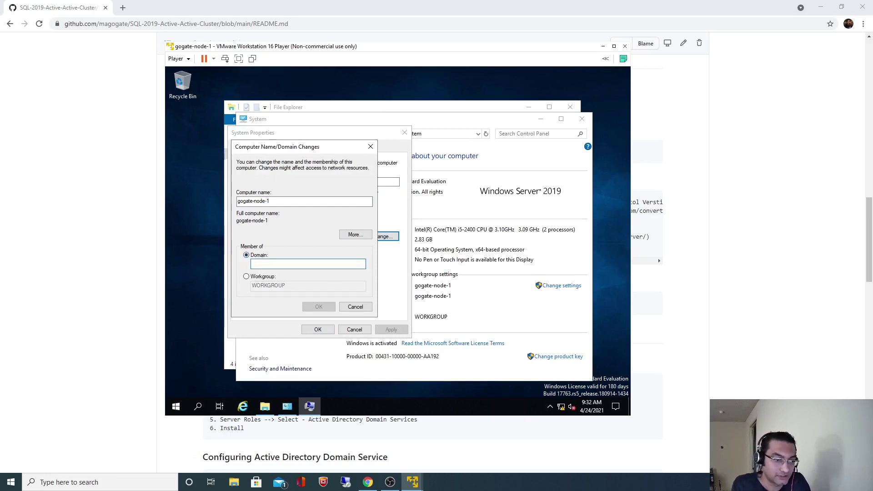
type("gogates.local")
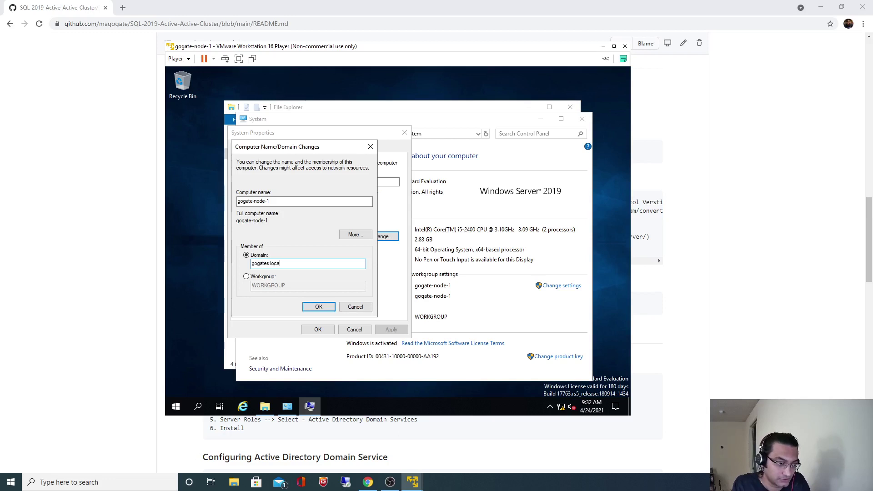
left_click(316, 306)
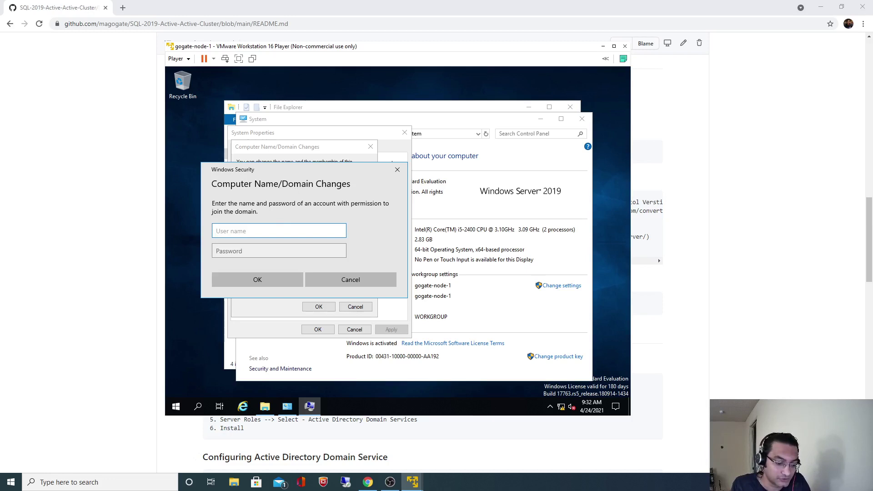
type("e")
key("BackSpace")
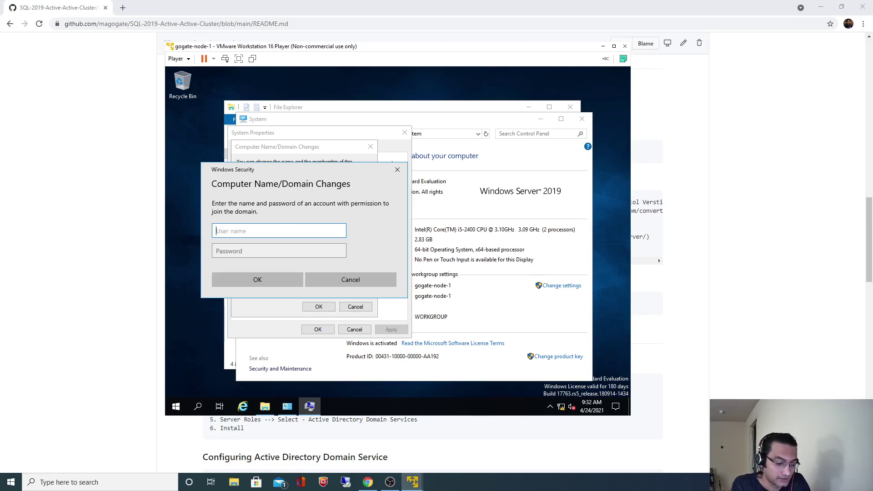
type("gogates")
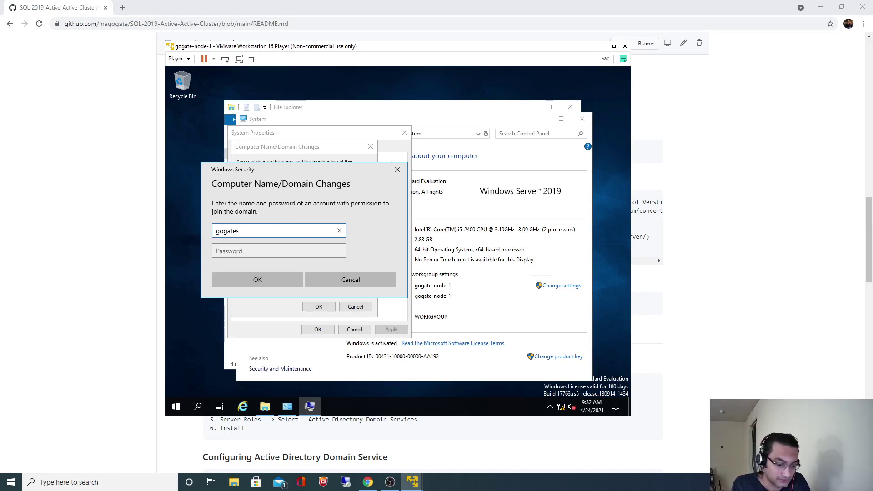
type("\\Administ")
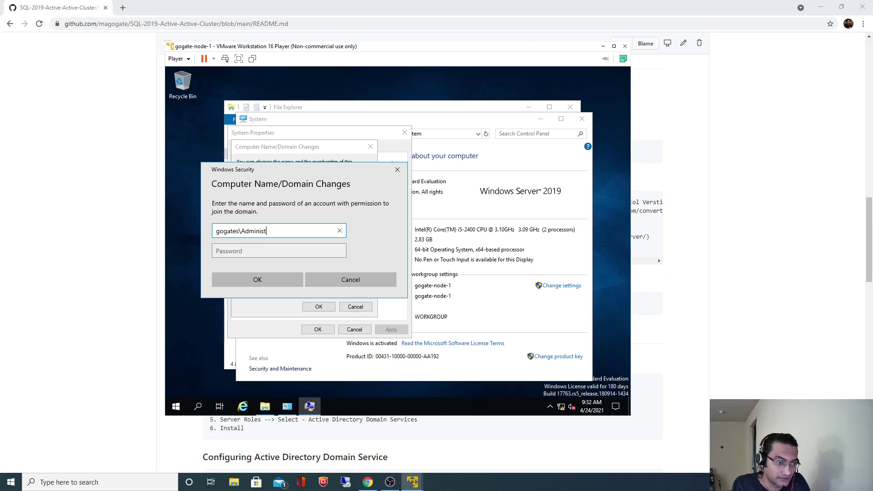
type("rator")
key("Tab")
type("••")
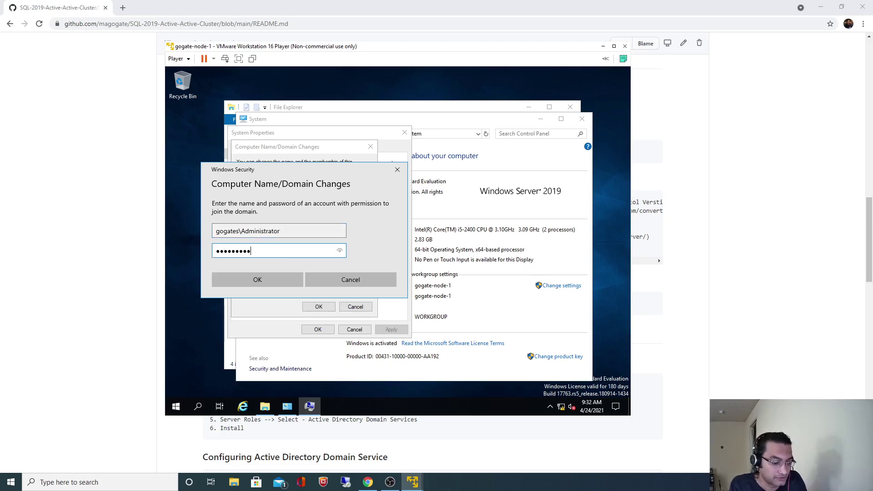
left_click(271, 275)
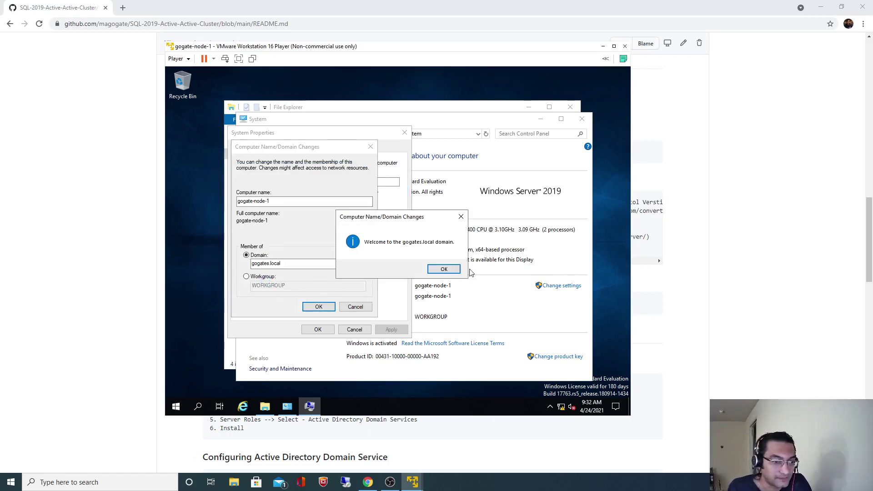
Step: Acknowledge the welcome and restart notices, close the open windows, and restart the node now
left_click(457, 270)
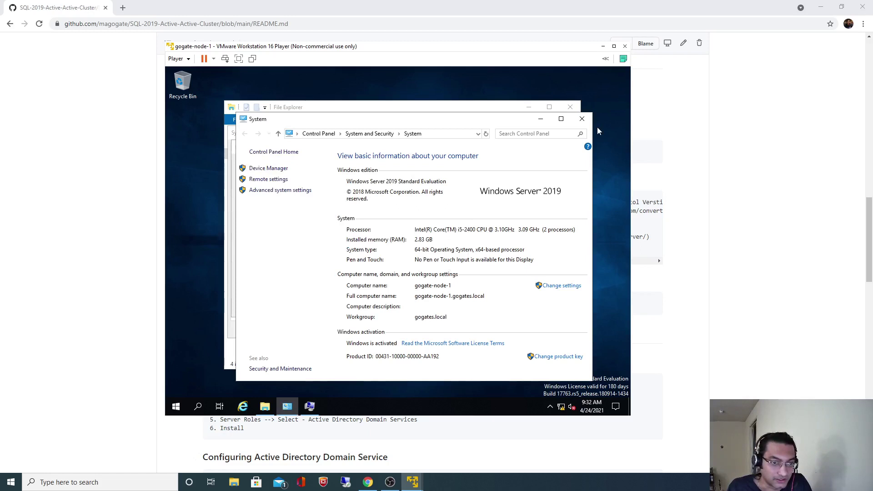
left_click(582, 119)
left_click(573, 108)
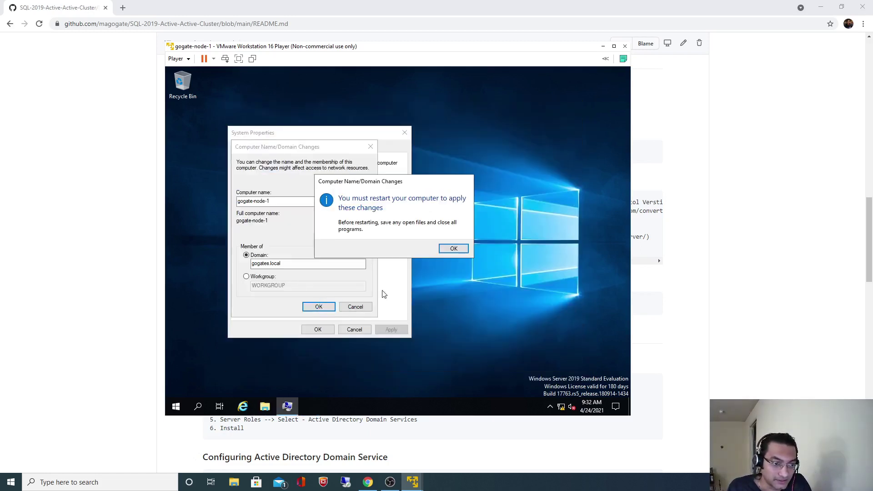
left_click(453, 248)
left_click(453, 248)
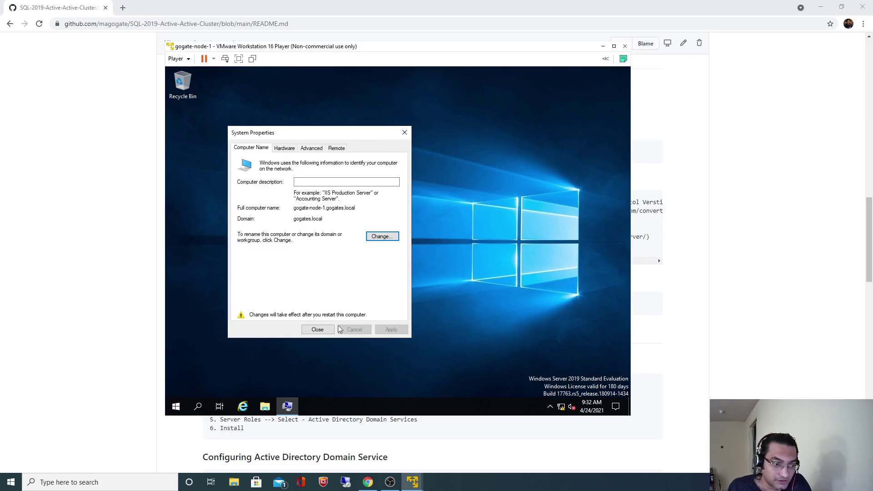
left_click(317, 329)
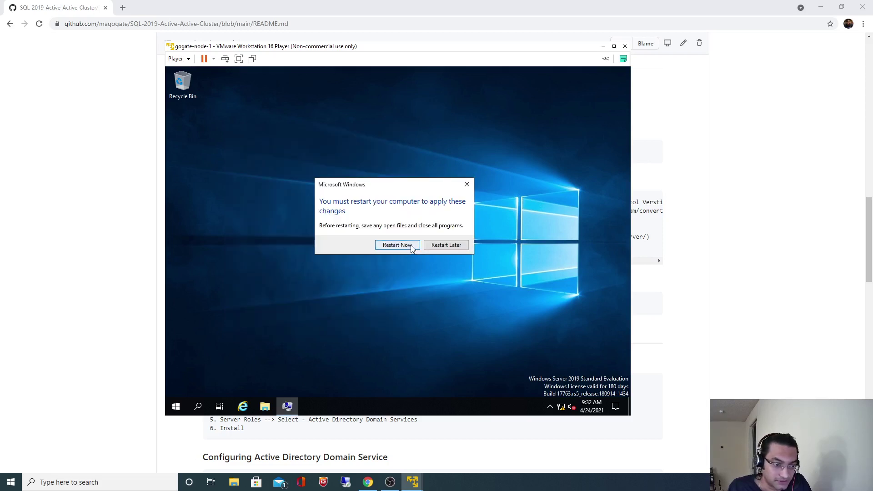
left_click(397, 245)
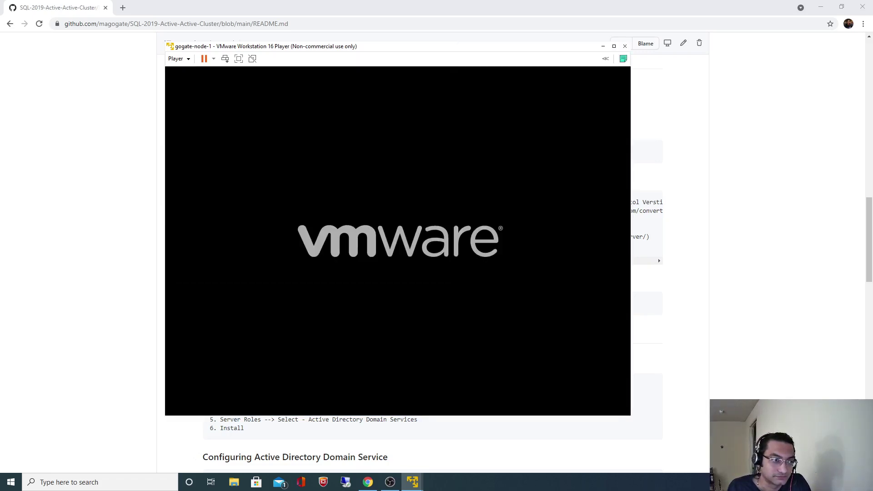
Step: Return to the GitHub README page in Chrome and cancel the Save As dialog
key("alt+Tab")
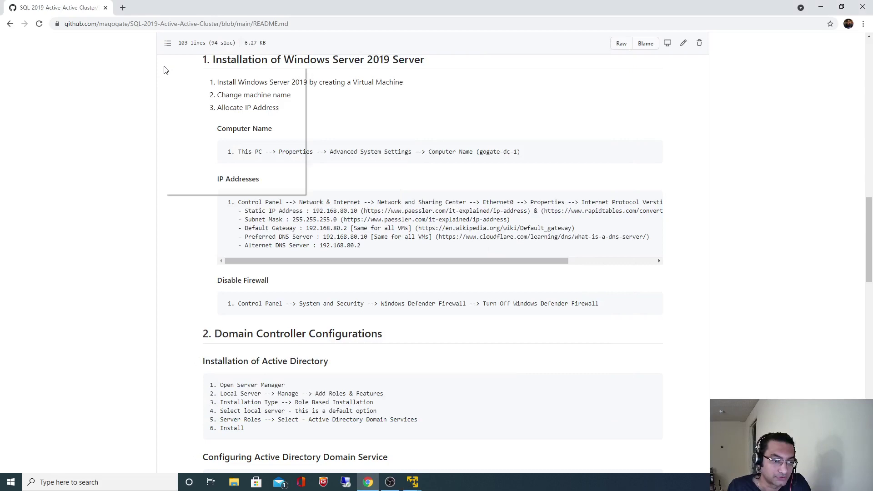
key("ctrl+s")
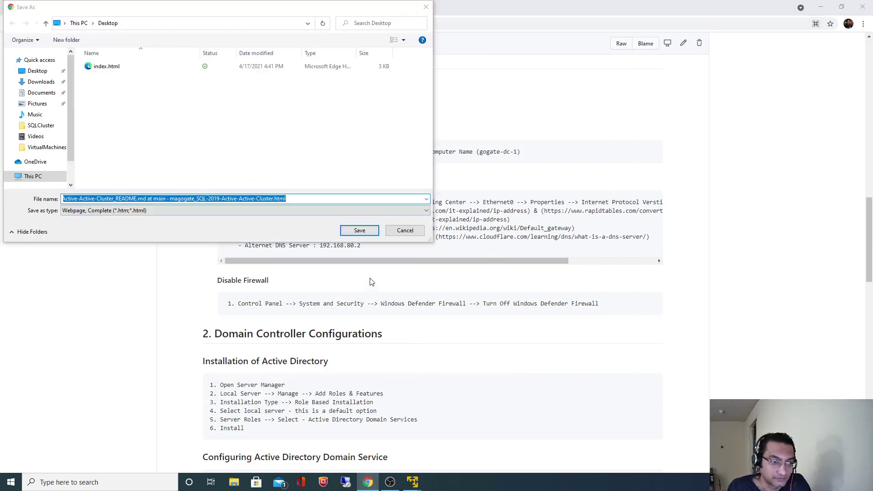
left_click(404, 230)
Step: Cancel the README edit without committing and restore the gogate-node-1 VM window
key("e")
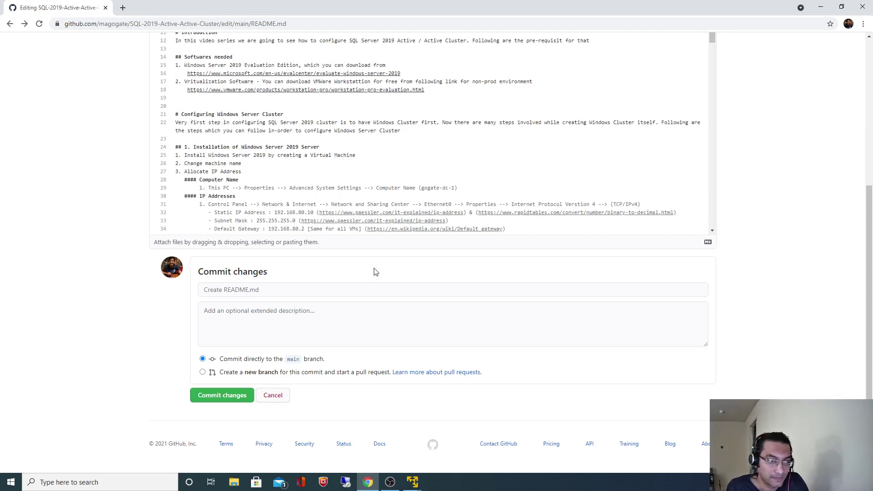
right_click(840, 156)
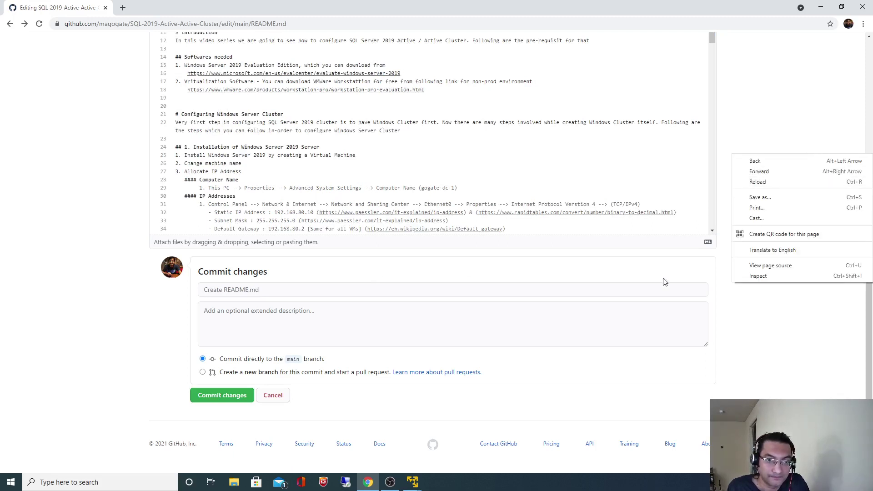
left_click(610, 305)
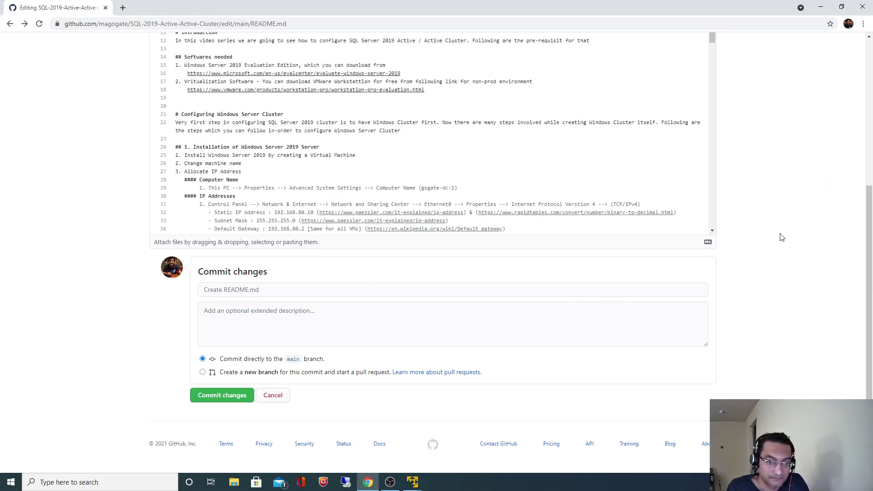
left_click(274, 401)
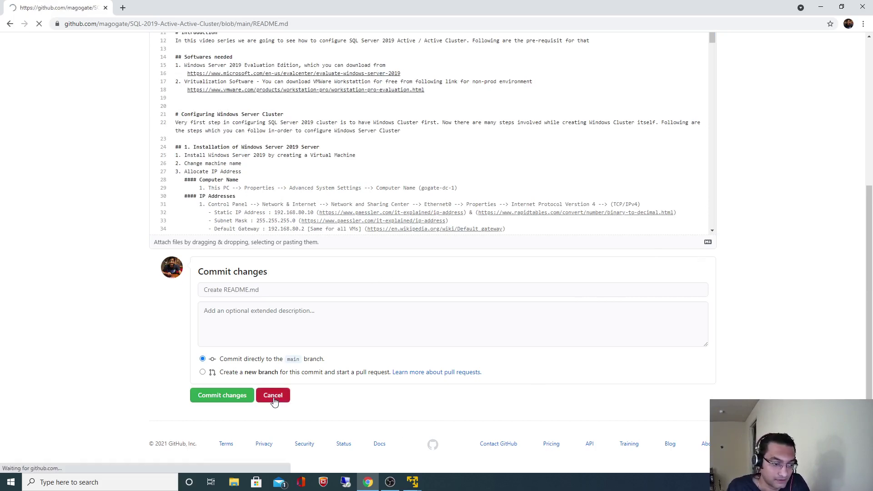
mouse_move(412, 483)
left_click(447, 432)
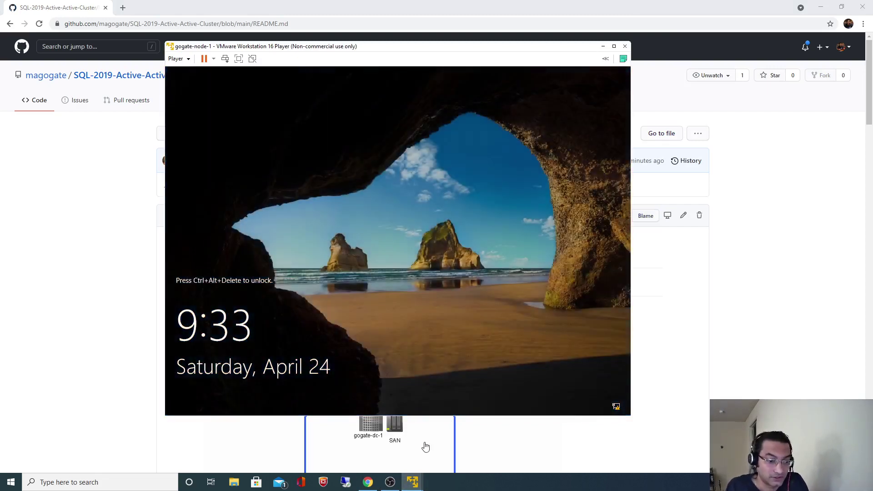
Step: On the Domain Controller, refresh gogates.local in ADUC and widen Computers to show GOGATE-NODE-1
left_click(603, 46)
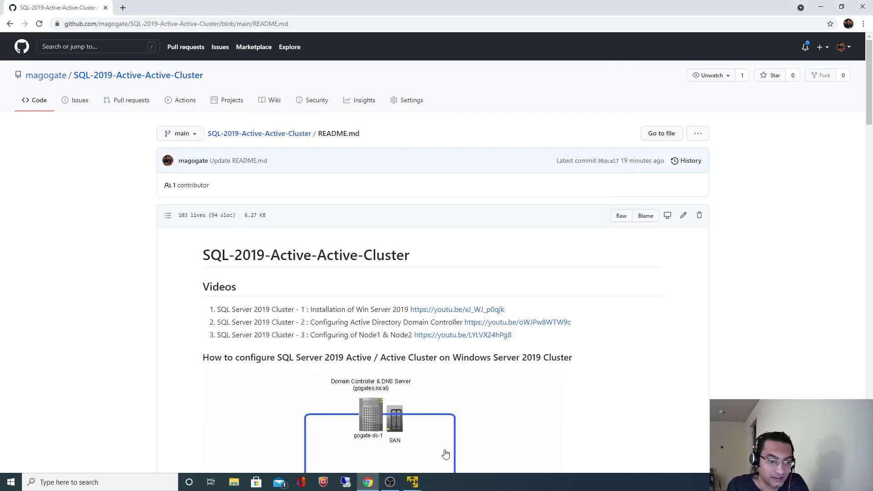
mouse_move(413, 482)
left_click(375, 432)
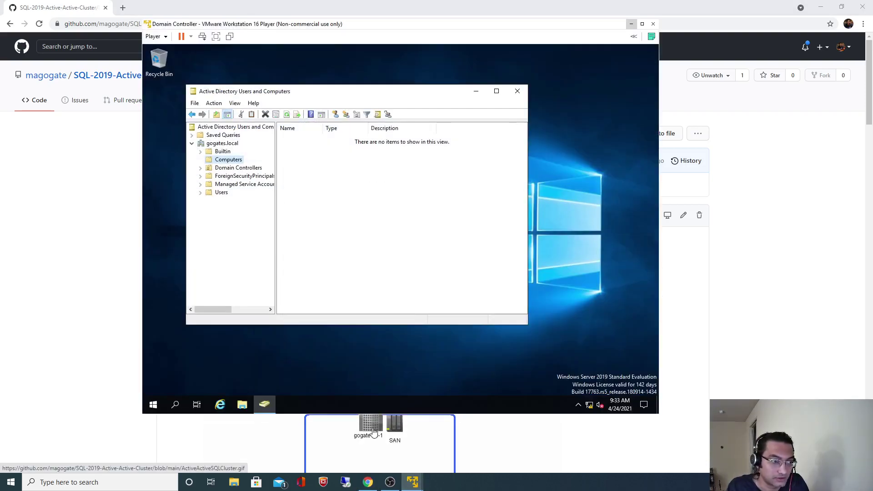
left_click(217, 144)
right_click(216, 145)
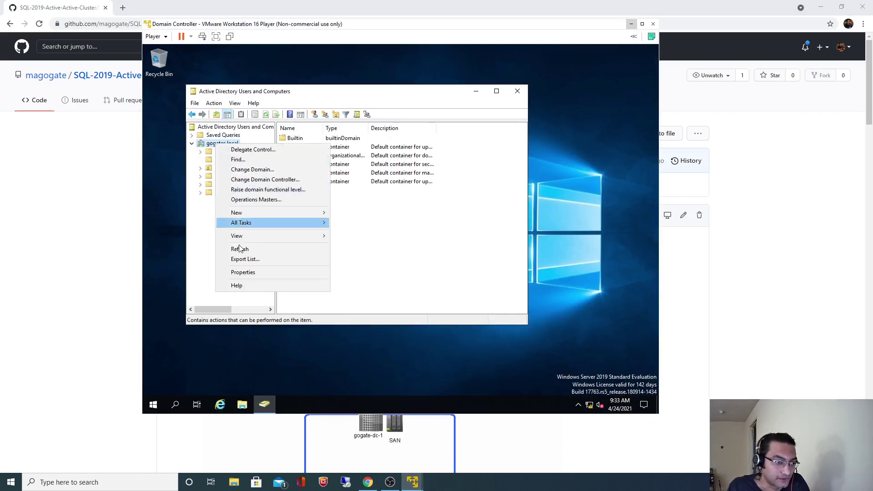
left_click(240, 249)
left_click(231, 160)
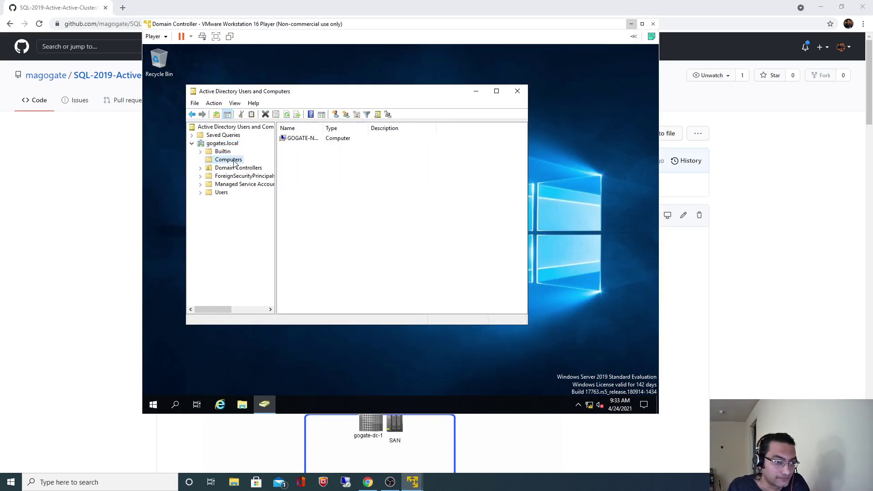
left_click_drag(323, 127, 364, 128)
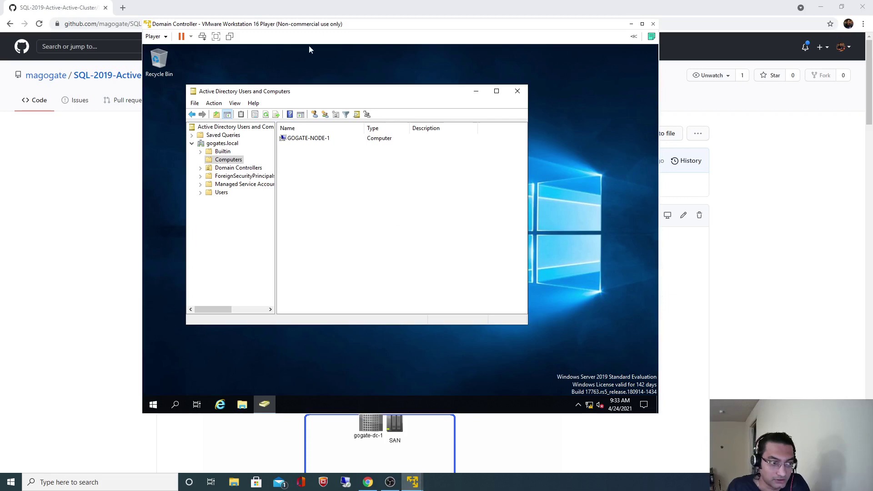
Step: Shut down the gogate-node-1 guest from the Player power menu
left_click(631, 25)
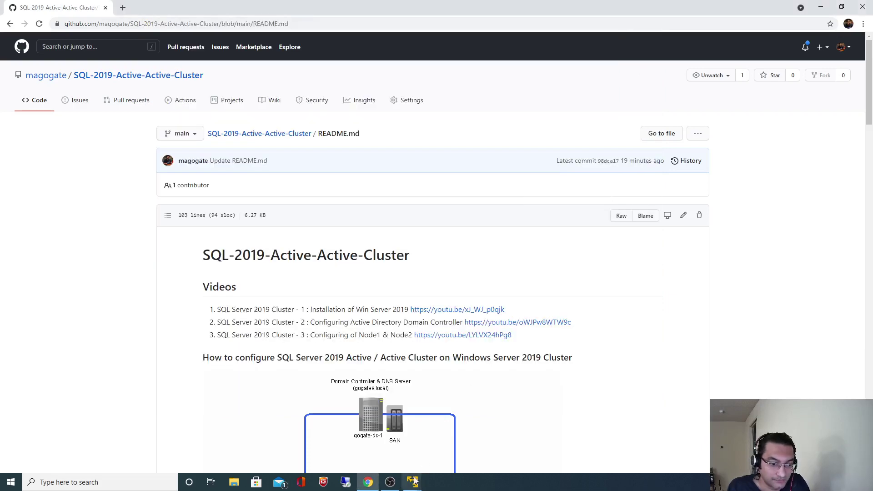
mouse_move(412, 482)
left_click(467, 440)
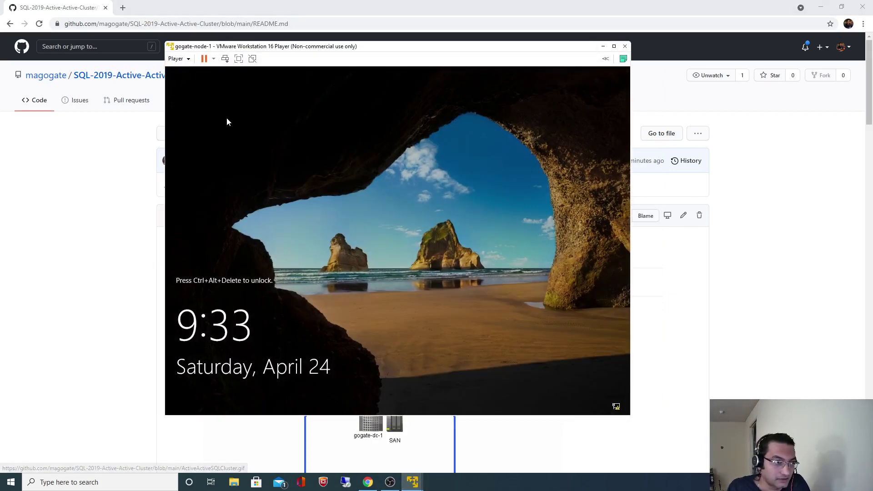
left_click(214, 60)
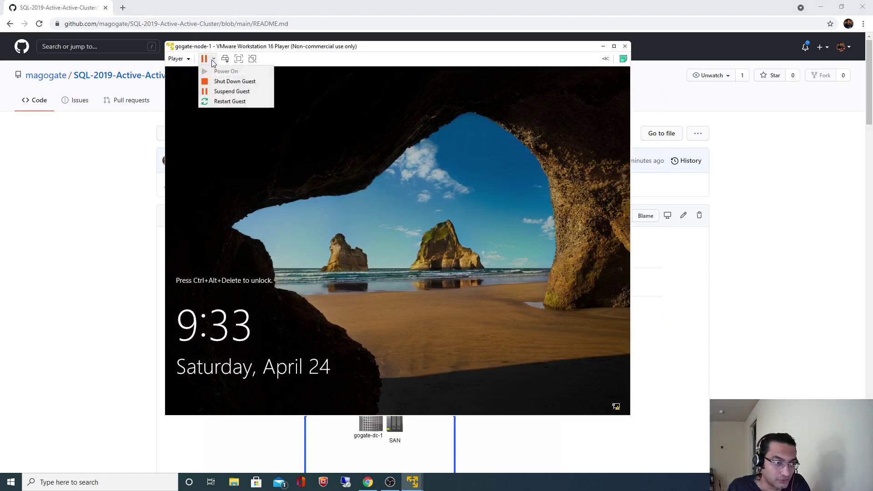
left_click(223, 81)
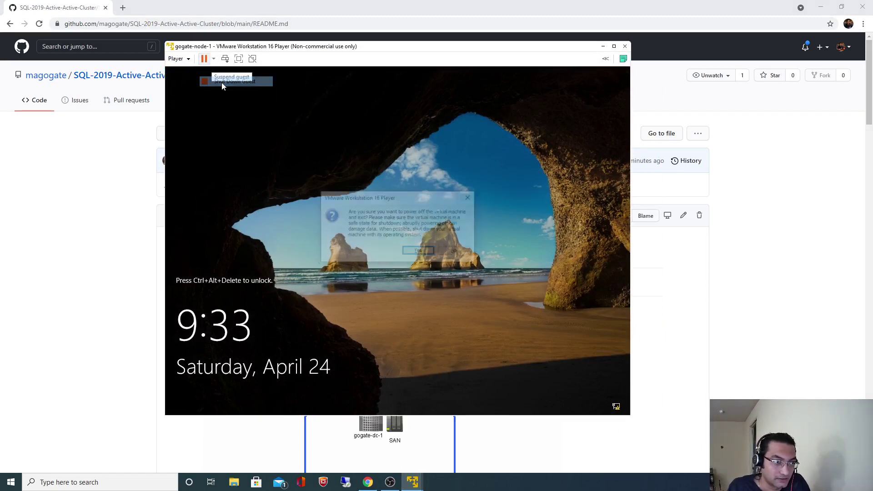
left_click(419, 252)
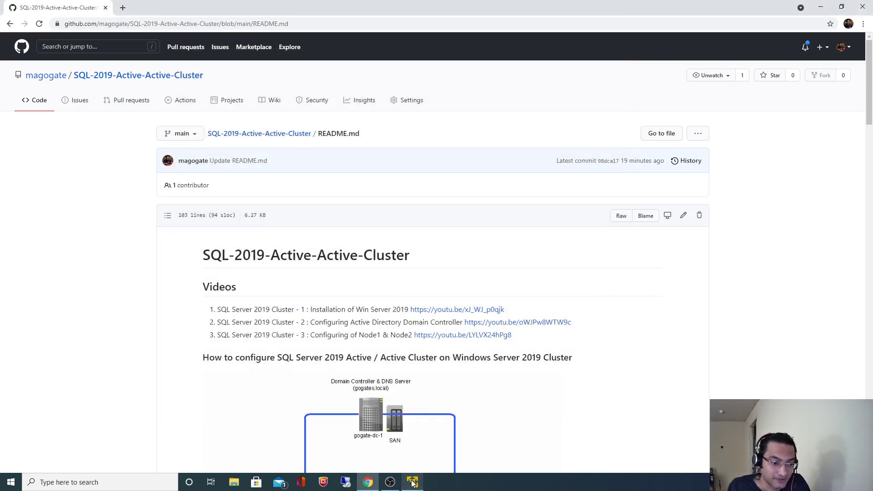
Step: Launch another VMware Player window and set gogate-node-2's memory to 3104 MB
left_click(414, 481)
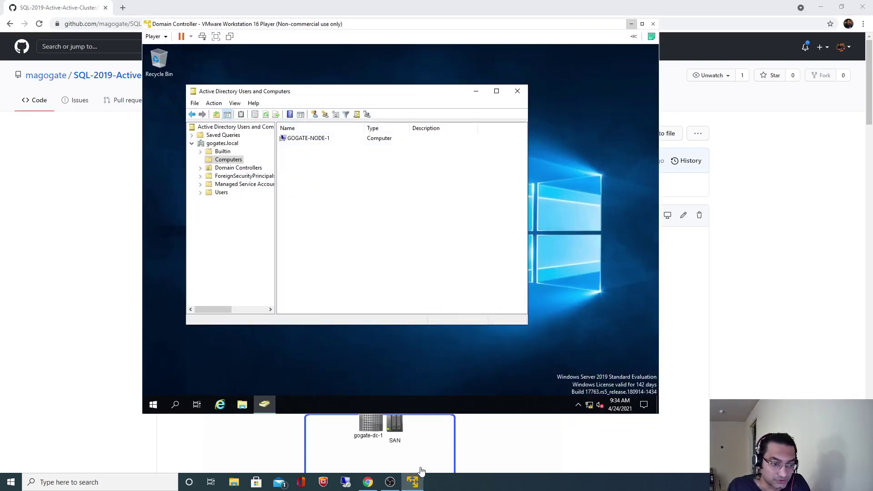
left_click(414, 481)
right_click(413, 481)
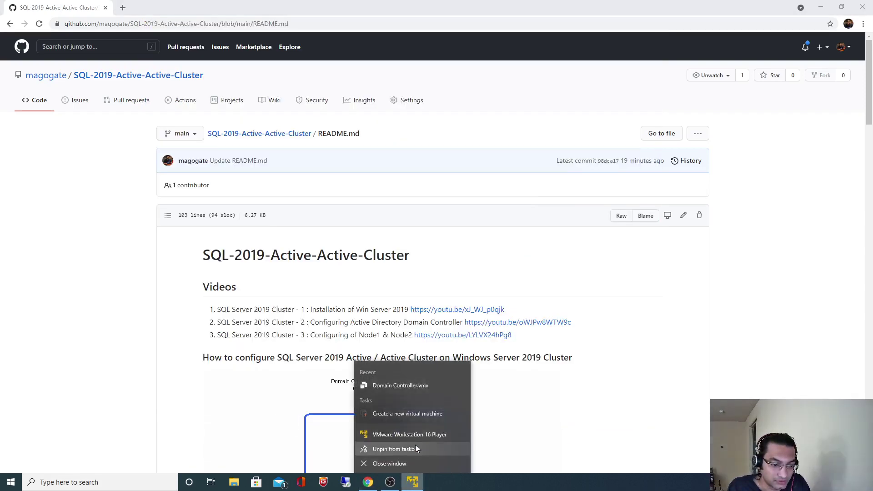
left_click(393, 434)
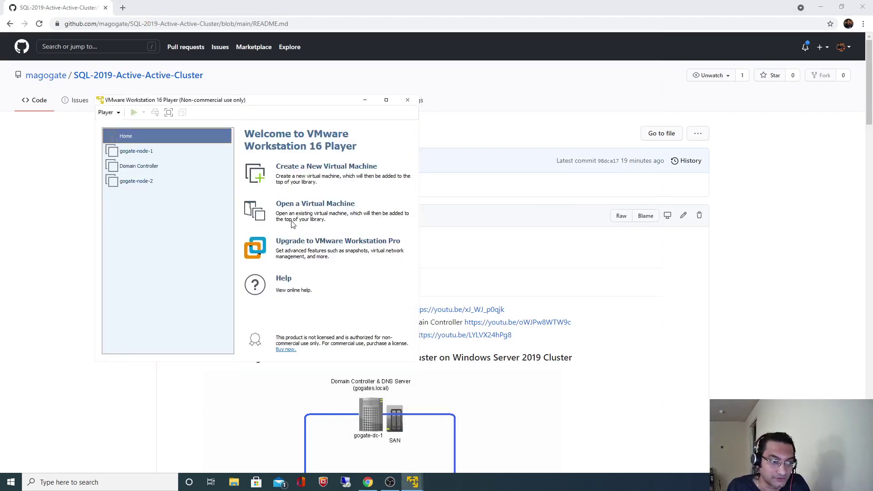
left_click(155, 181)
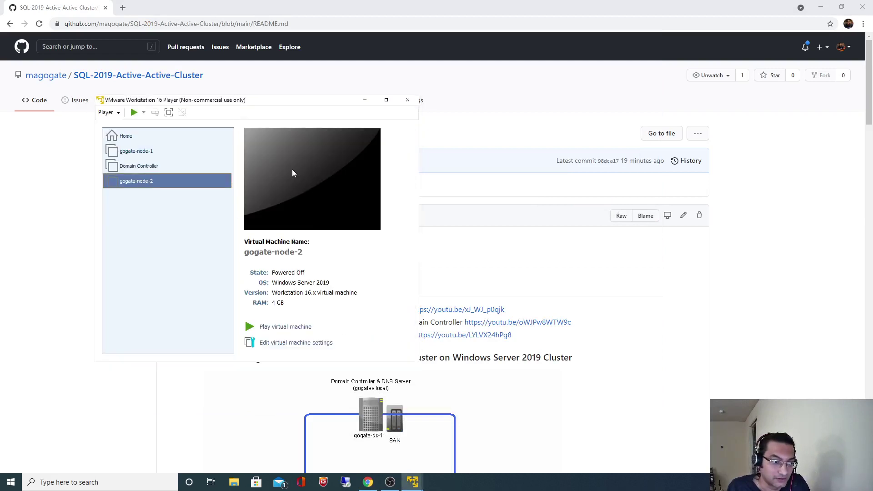
left_click(285, 343)
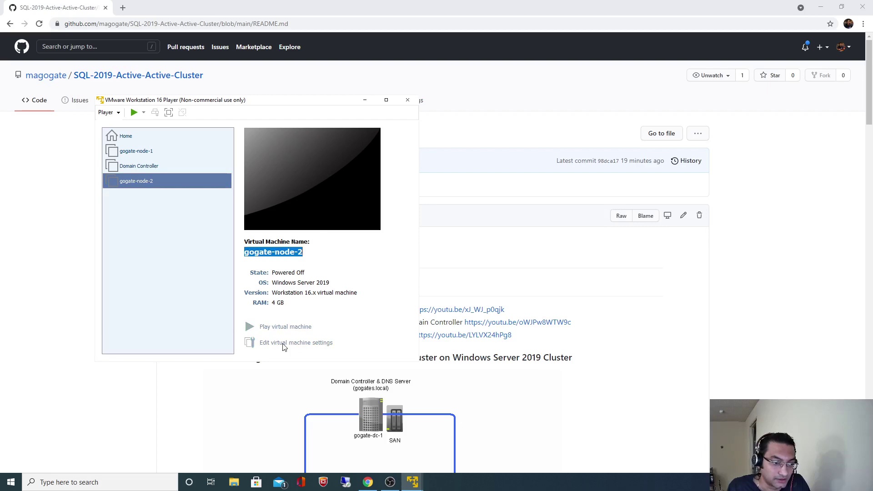
left_click(272, 178)
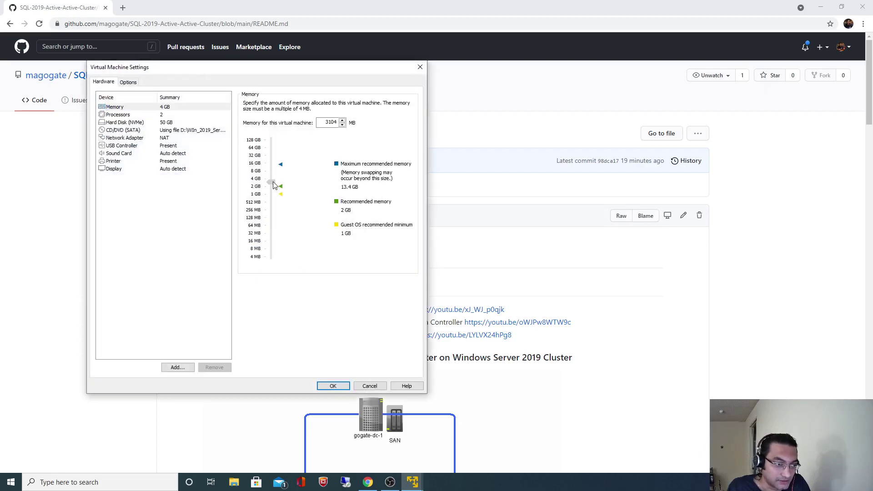
left_click(333, 386)
Step: Power on gogate-node-2, dismiss the Removable Devices notice, and sign in as Administrator
left_click(279, 328)
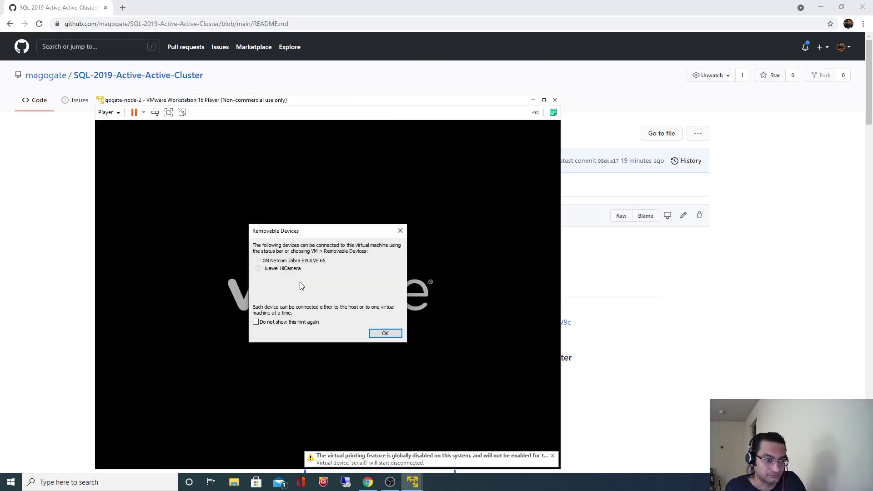
left_click(384, 334)
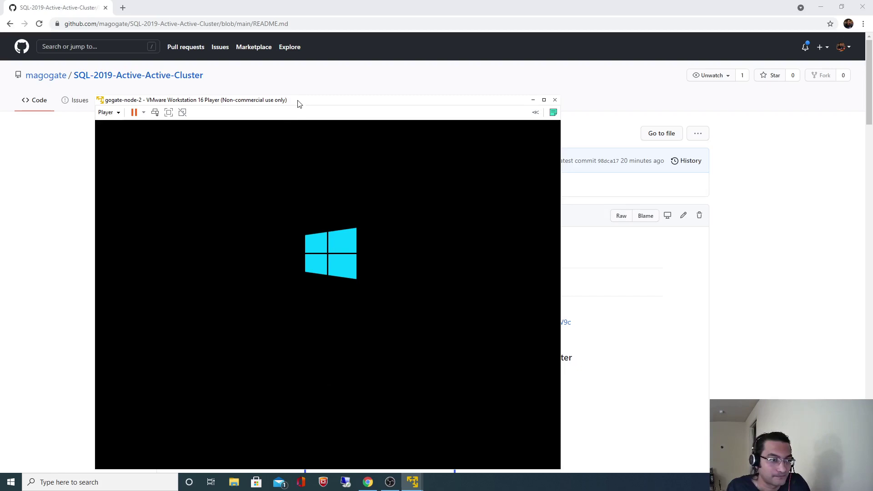
left_click_drag(299, 101, 341, 57)
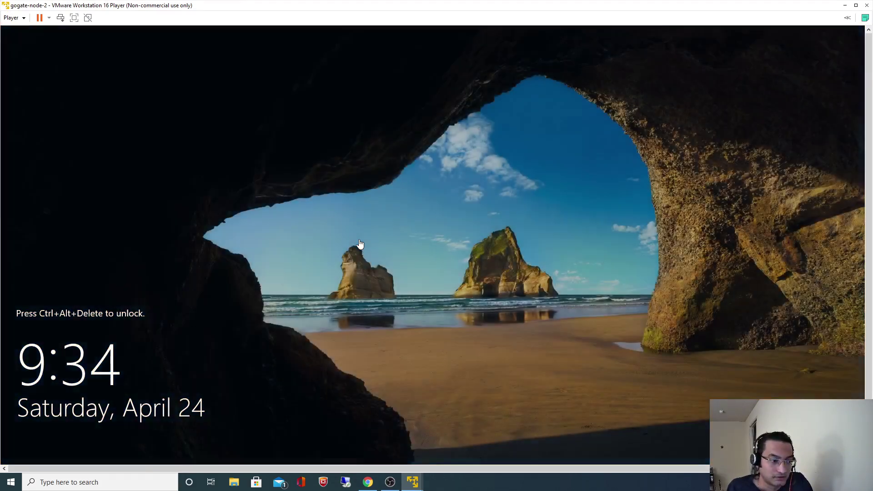
key("ctrl+alt+Insert")
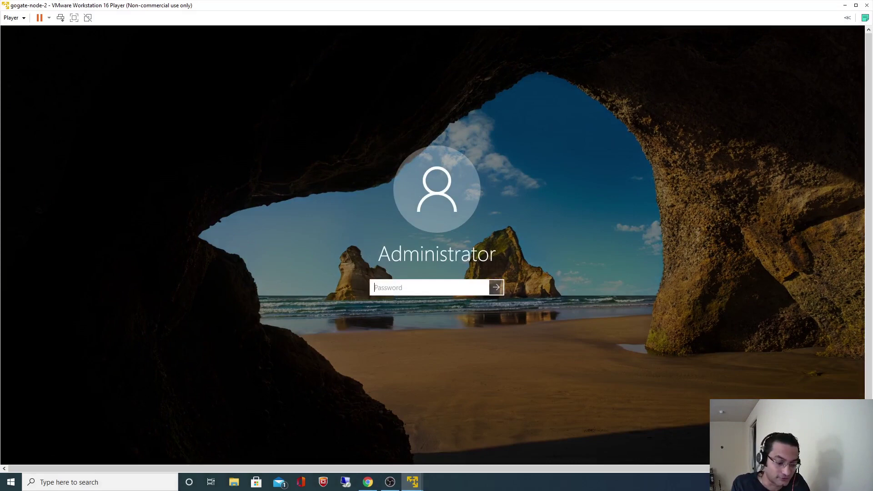
type("•••••••")
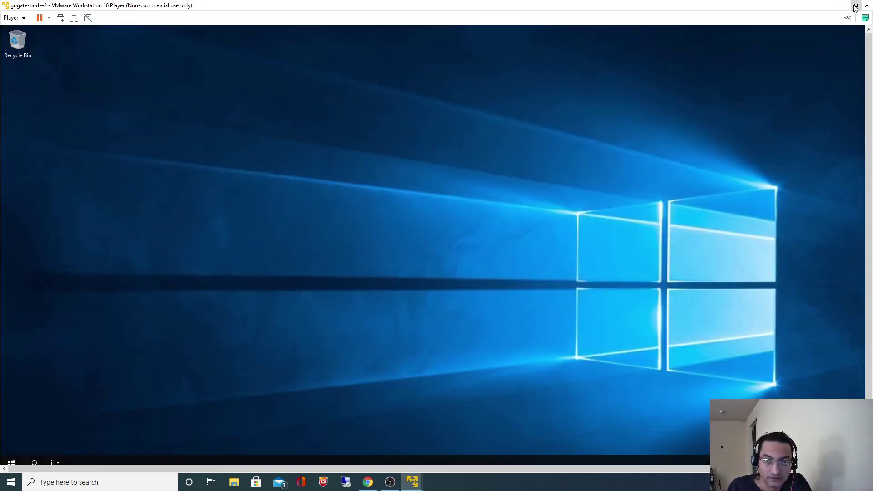
Step: Maximize the player, close Server Manager, and open Command Prompt in gogate-node-2
left_click(856, 5)
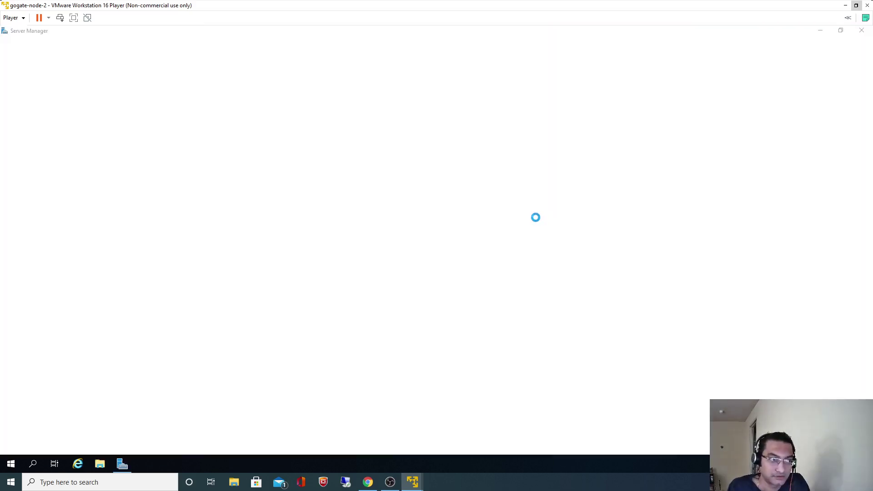
left_click(862, 32)
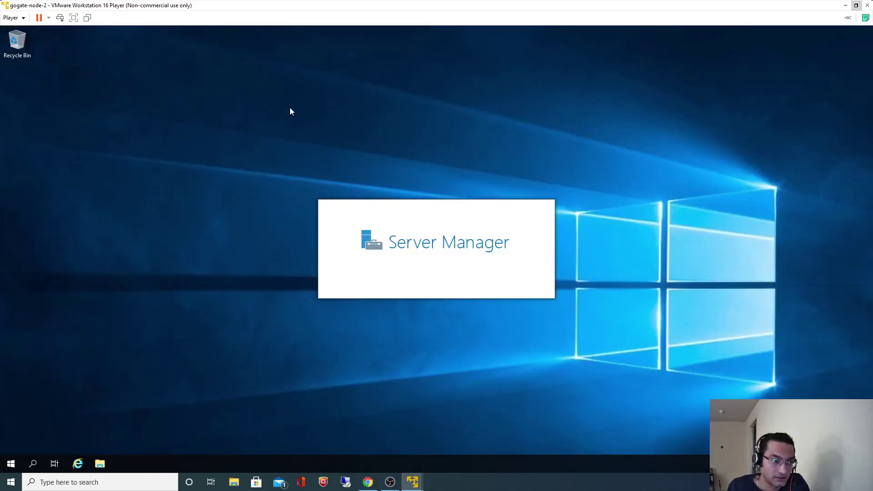
left_click(34, 464)
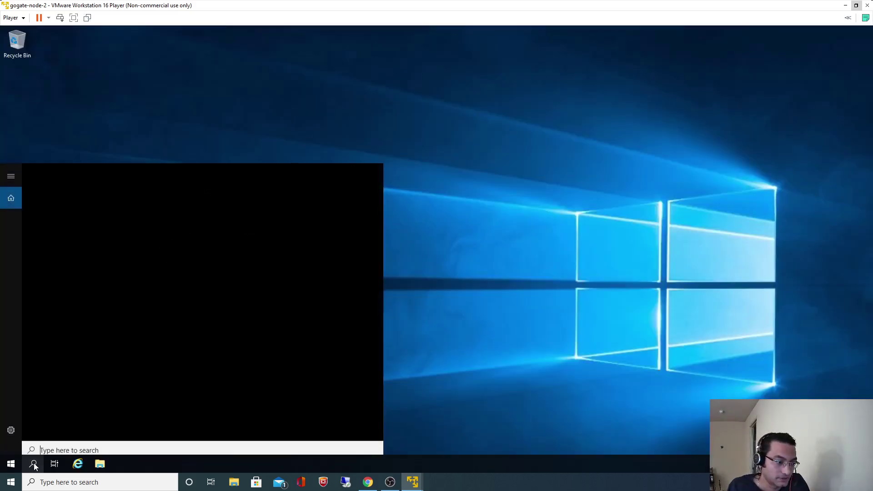
type("cmd")
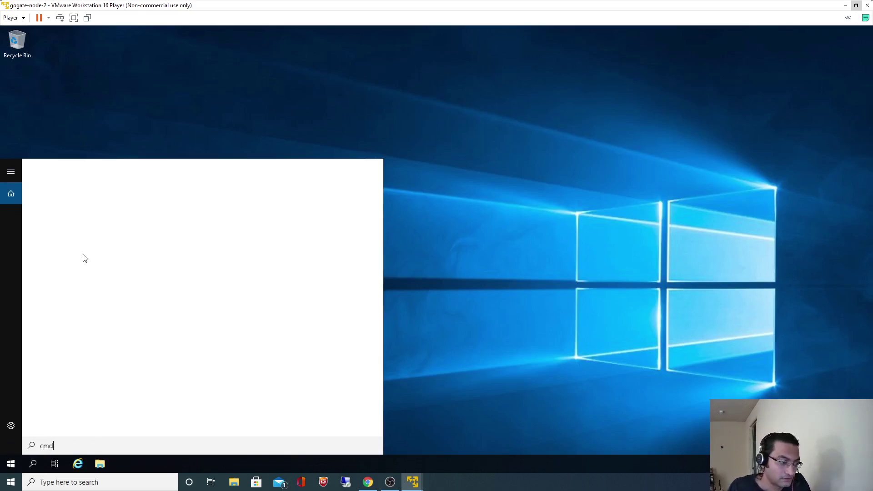
left_click(82, 213)
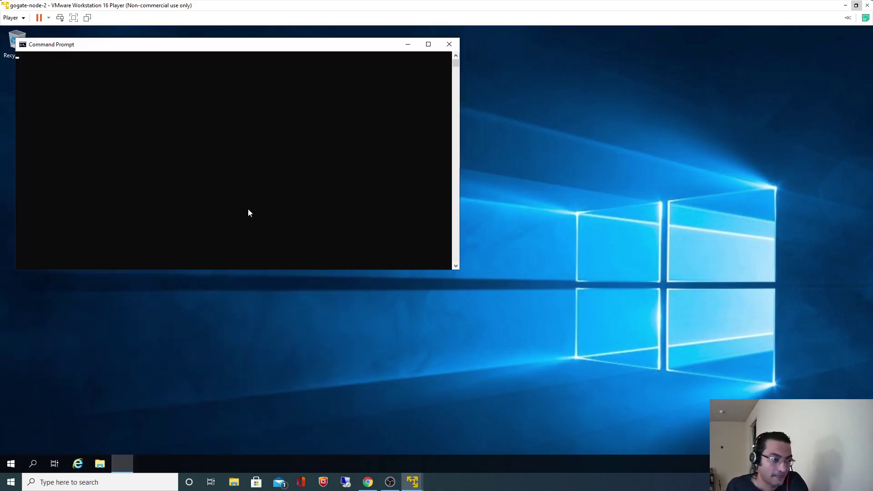
left_click(254, 209)
Step: Ping gogates.local (replies from 192.168.80.10), close Command Prompt, and open File Explorer
type("ping gogates")
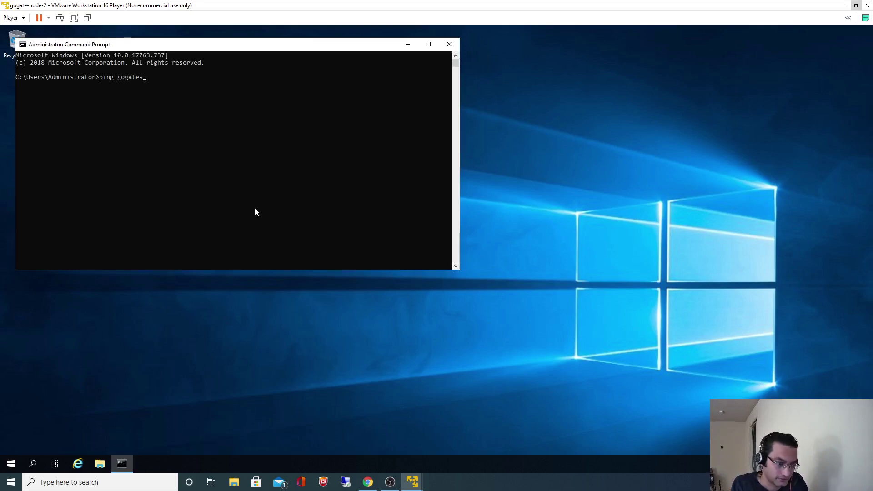
type(".local")
key("Return")
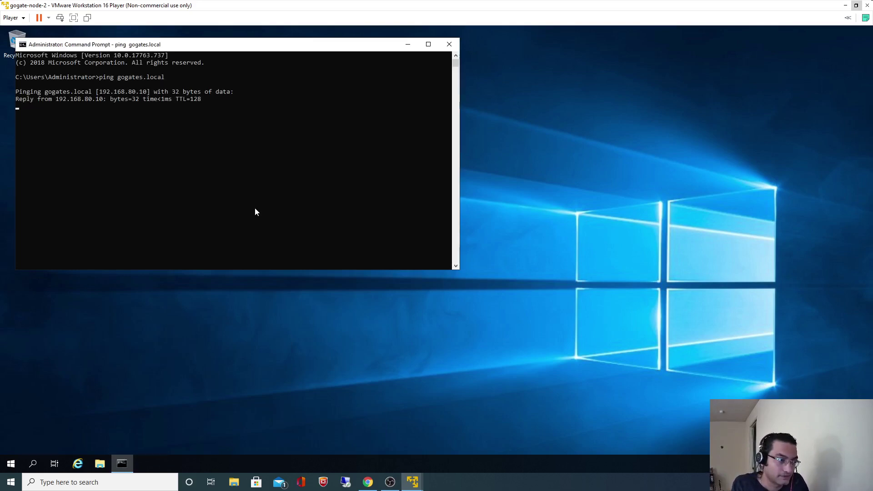
key("ctrl+c")
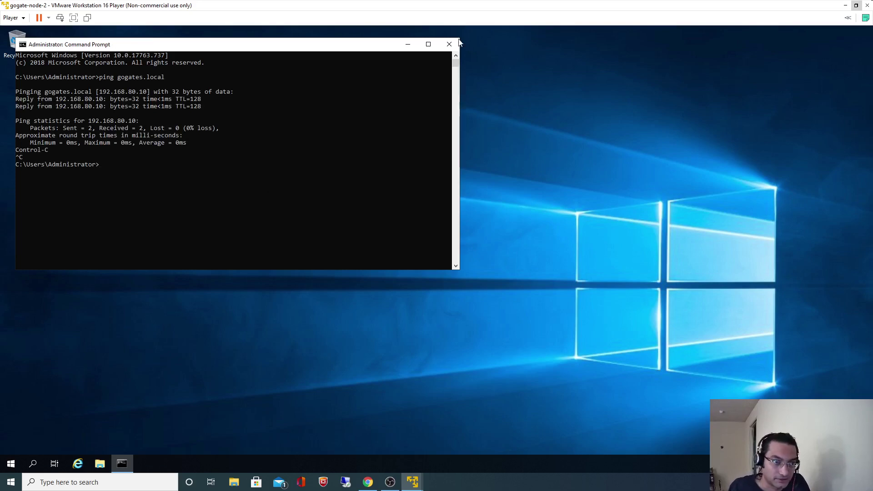
left_click(450, 45)
left_click(101, 464)
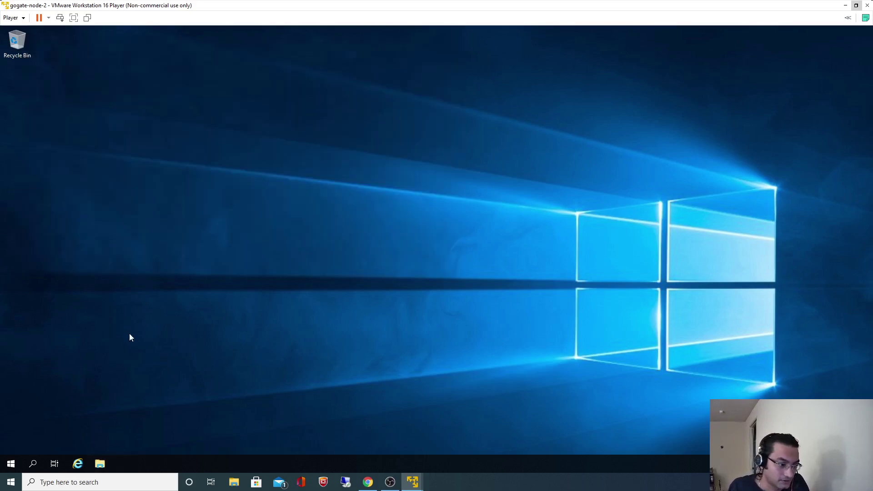
Step: In System Properties' Computer Name settings, change membership to the gogates domain
right_click(218, 214)
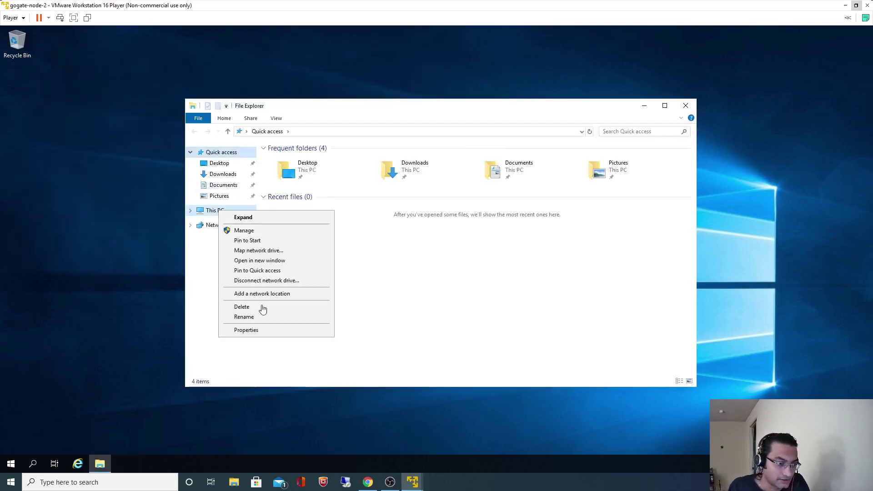
left_click(248, 329)
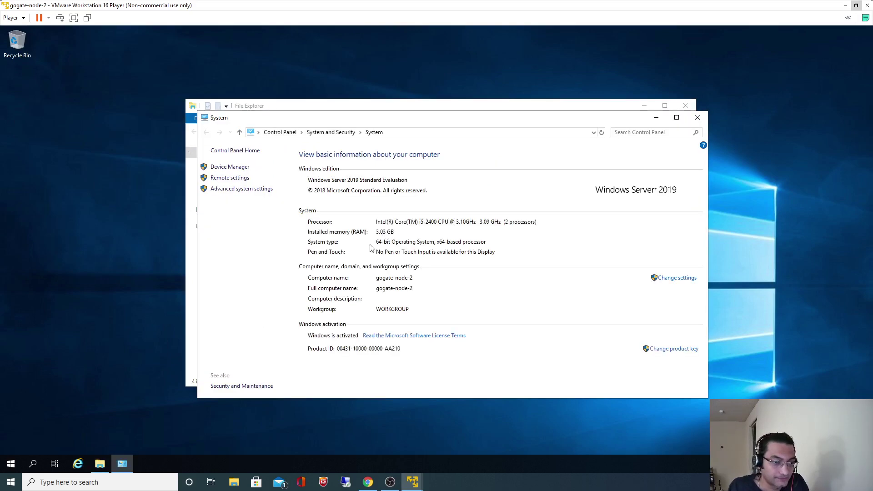
left_click(240, 189)
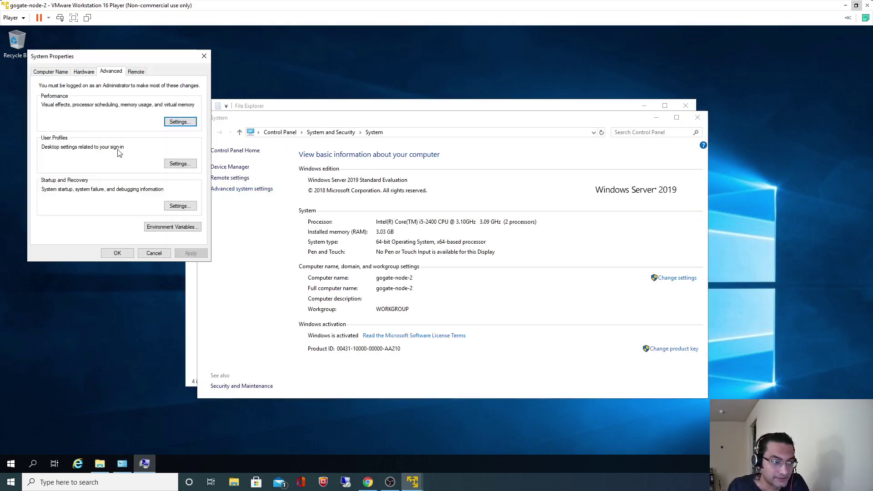
left_click(47, 72)
left_click(182, 162)
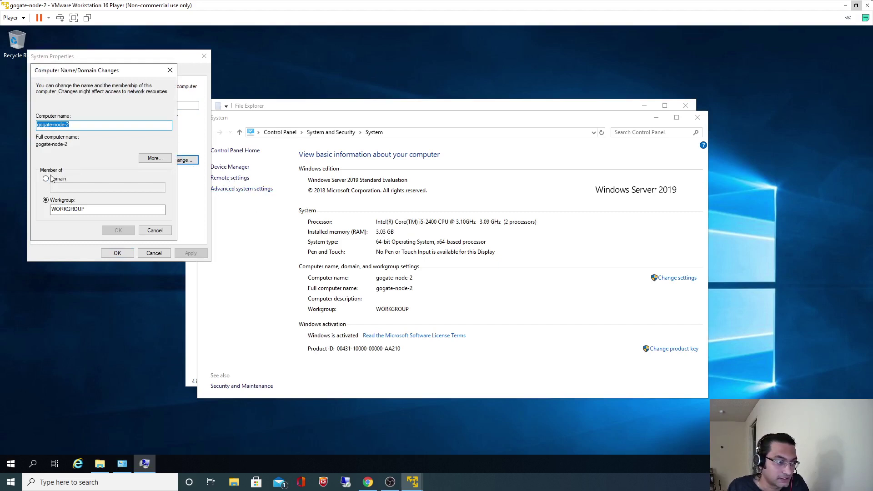
left_click(46, 179)
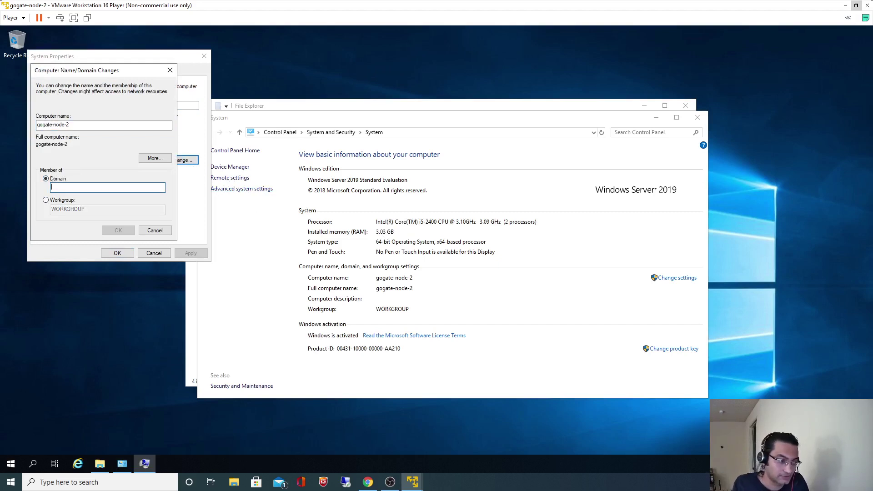
type("gogates.local")
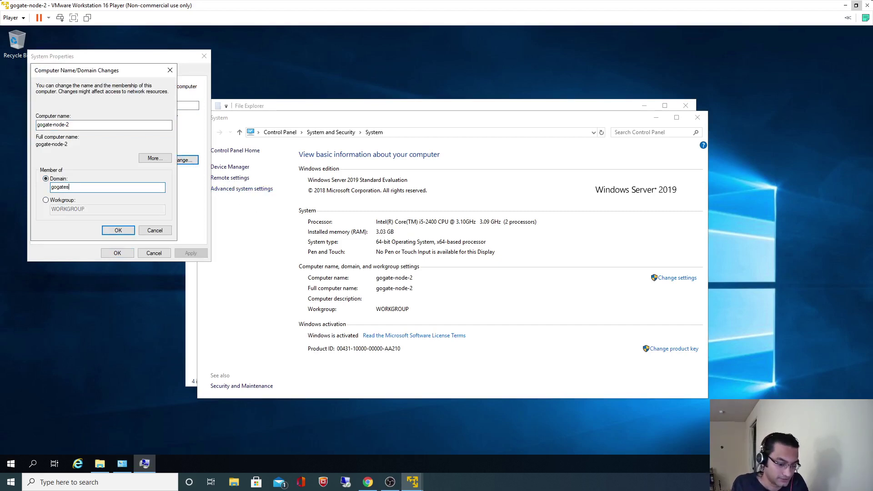
left_click(118, 231)
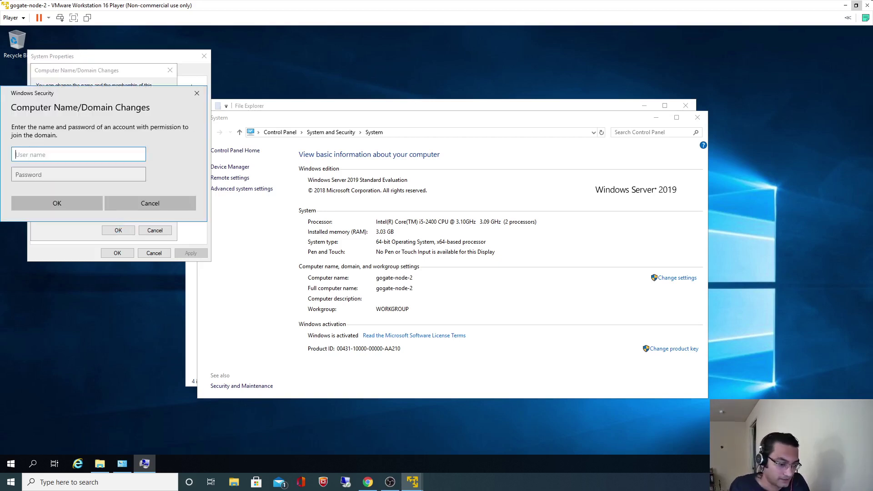
Step: Authenticate as gogates\Administrator, acknowledge the welcome and restart notices, and close System Properties
type("goga")
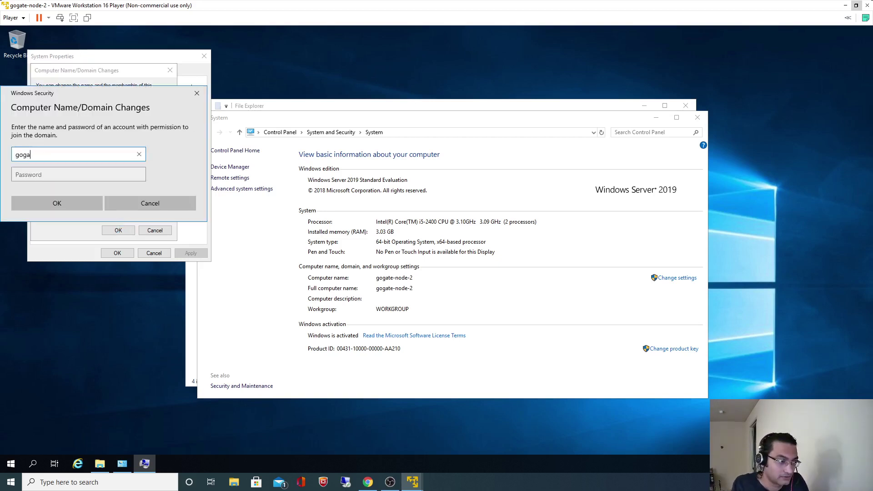
type("tes\\Admi")
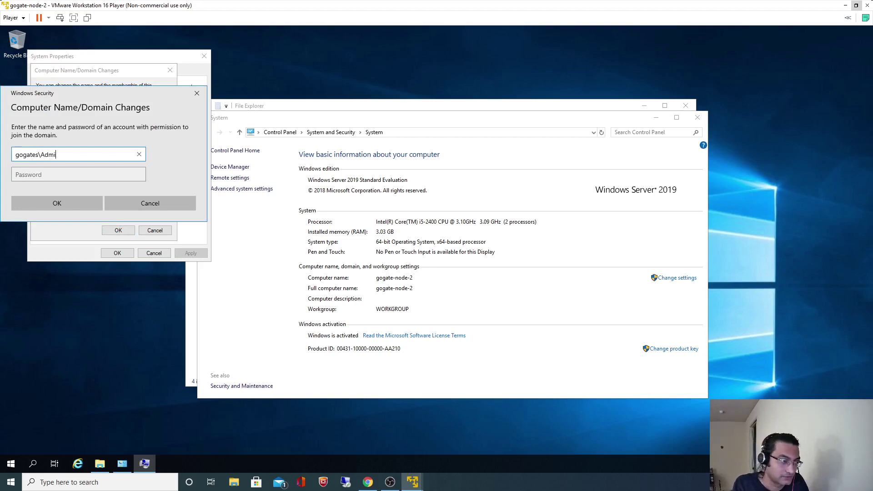
type("nistrator")
left_click(79, 174)
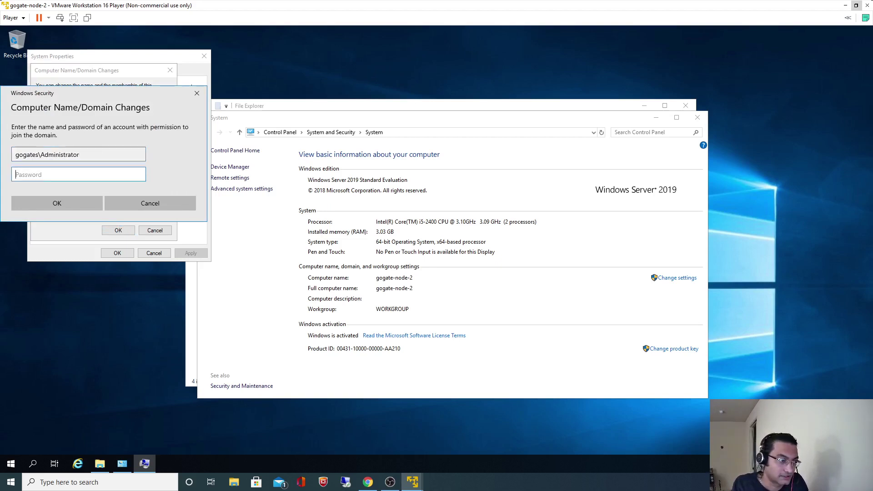
type("••")
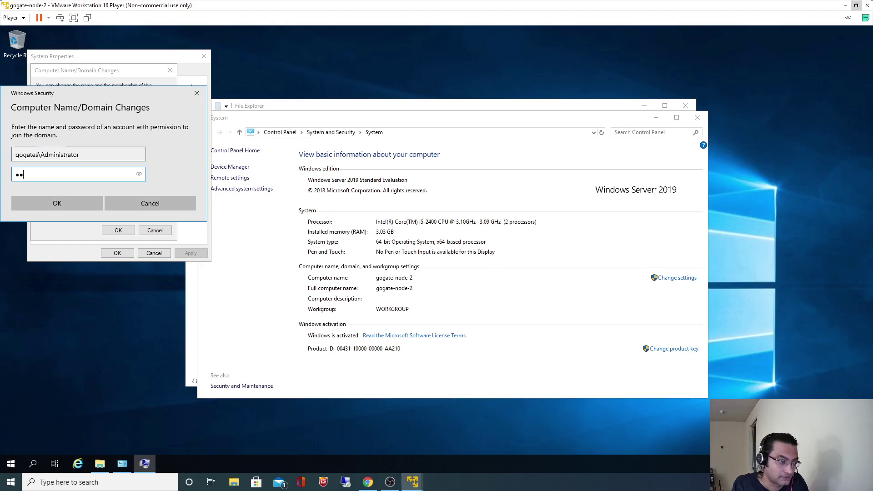
key("BackSpace")
key("BackSpace")
key("BackSpace")
key("BackSpace")
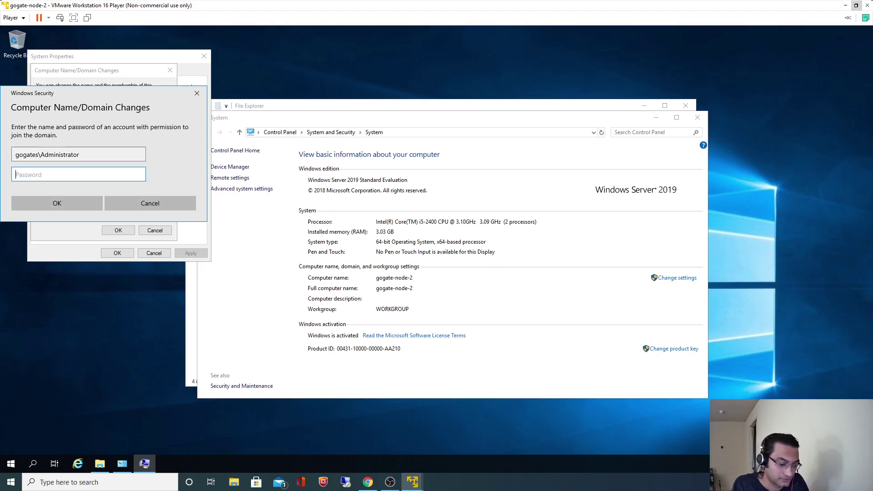
type("•••••••••")
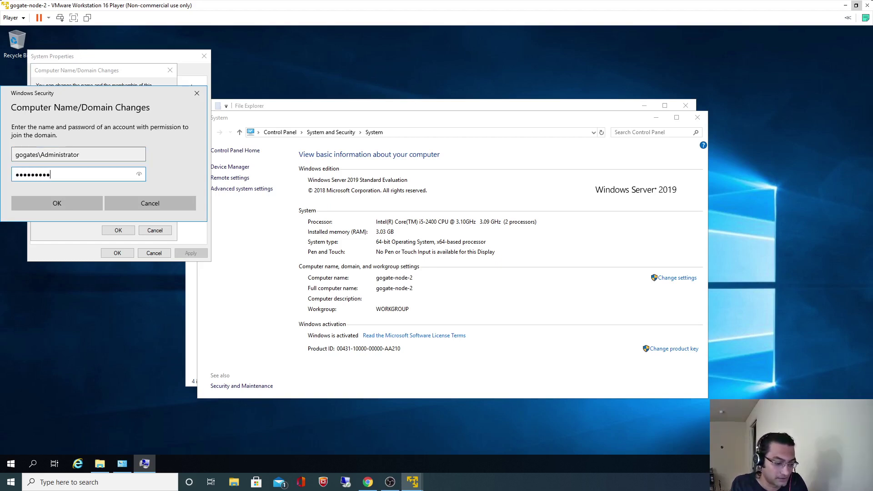
type("•••")
left_click(68, 200)
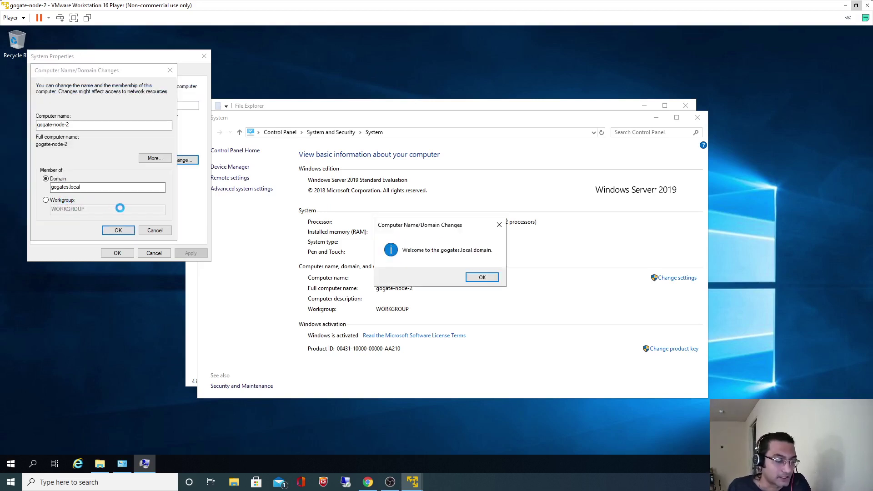
left_click(472, 280)
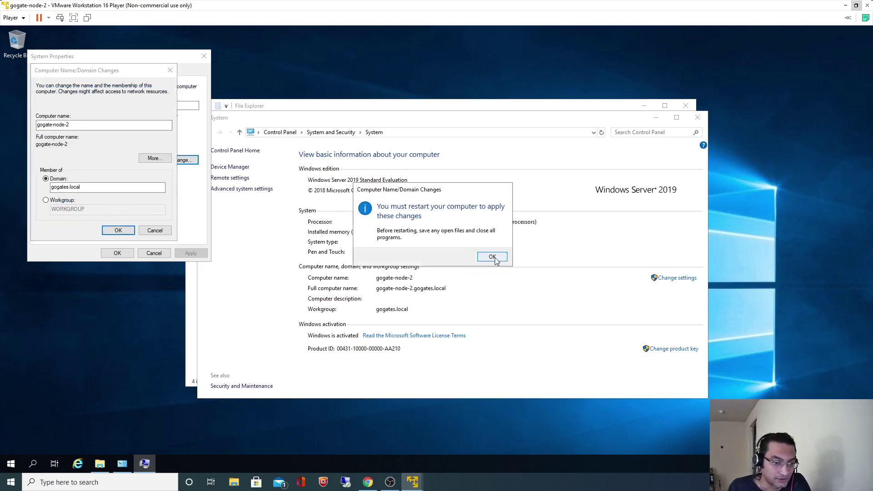
left_click(493, 256)
left_click(117, 253)
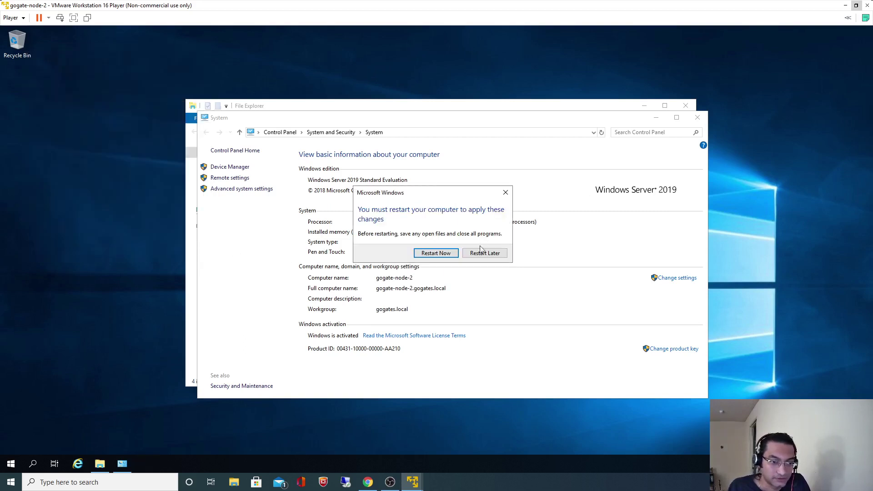
Step: Restart gogate-node-2, shrink and reposition the Player window, and send Ctrl+Alt+Del at the lock screen
left_click(444, 255)
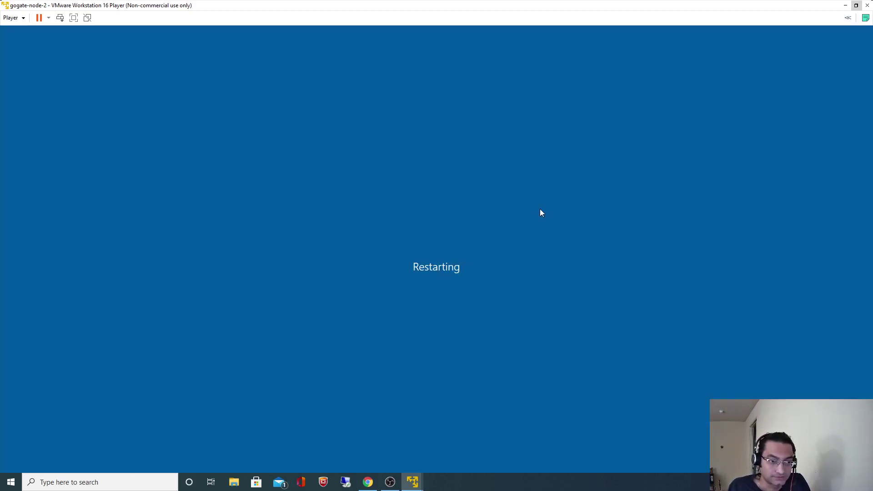
left_click(861, 7)
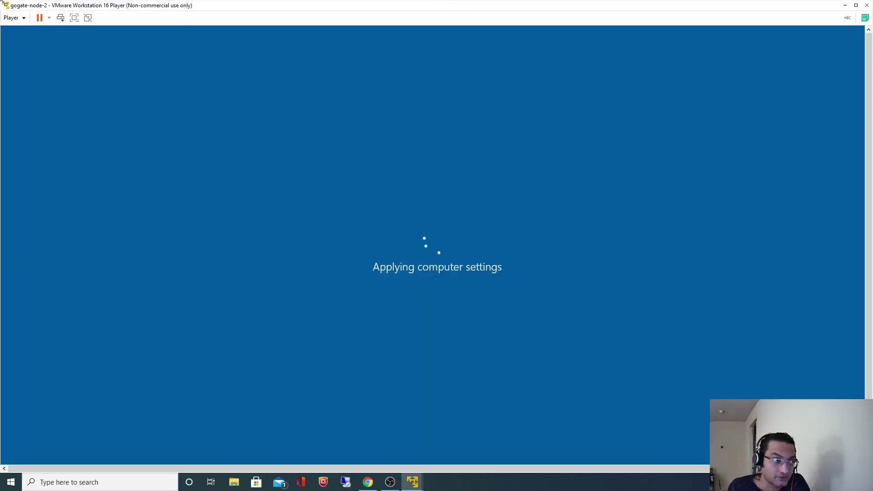
left_click_drag(3, 3, 265, 87)
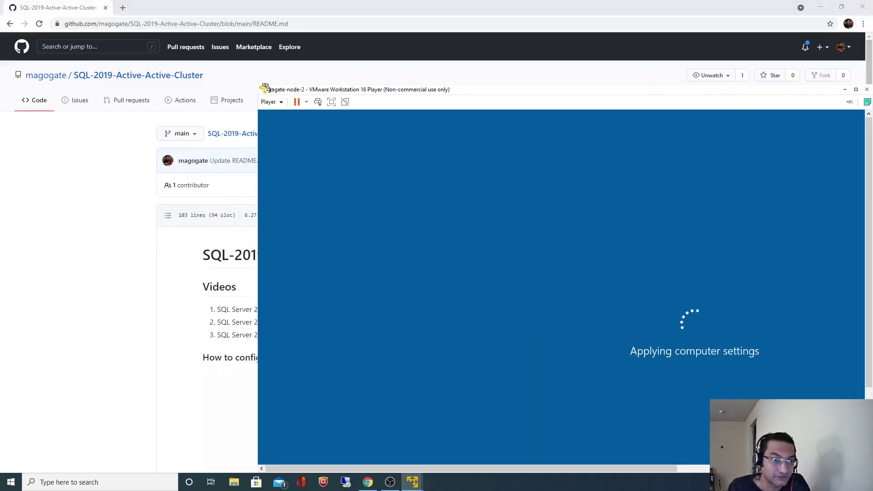
left_click_drag(470, 94, 367, 39)
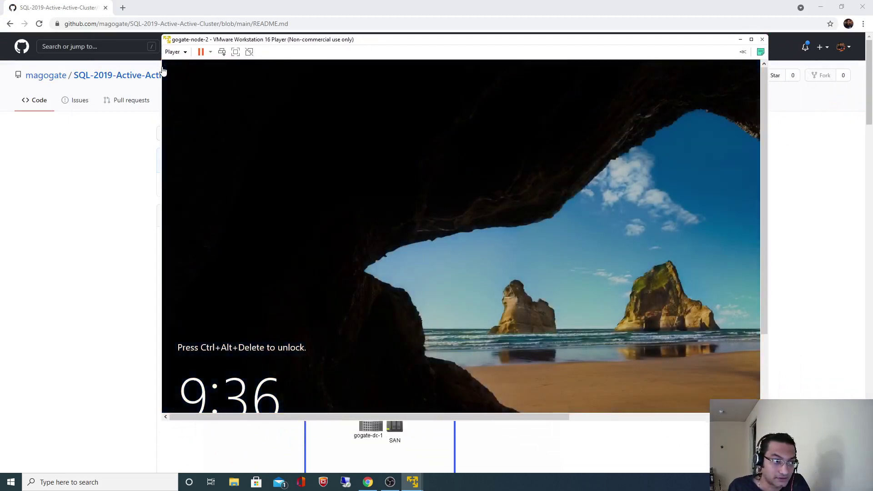
key("ctrl+alt+Insert")
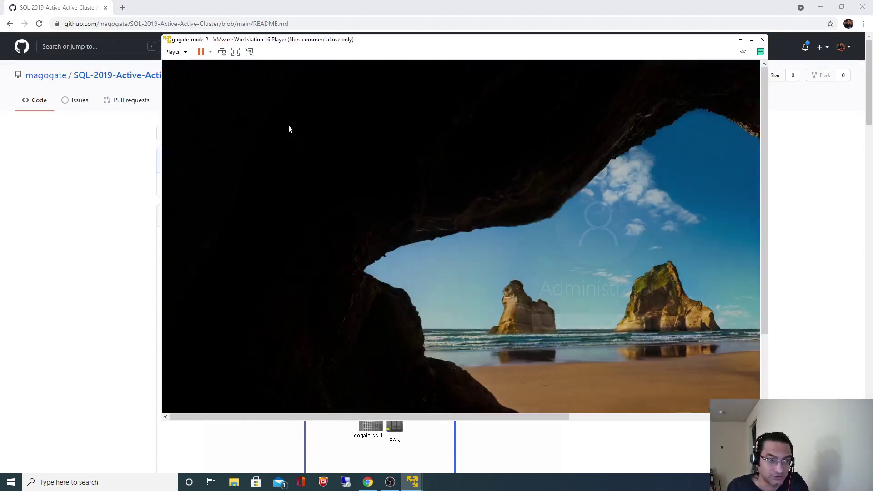
left_click(740, 39)
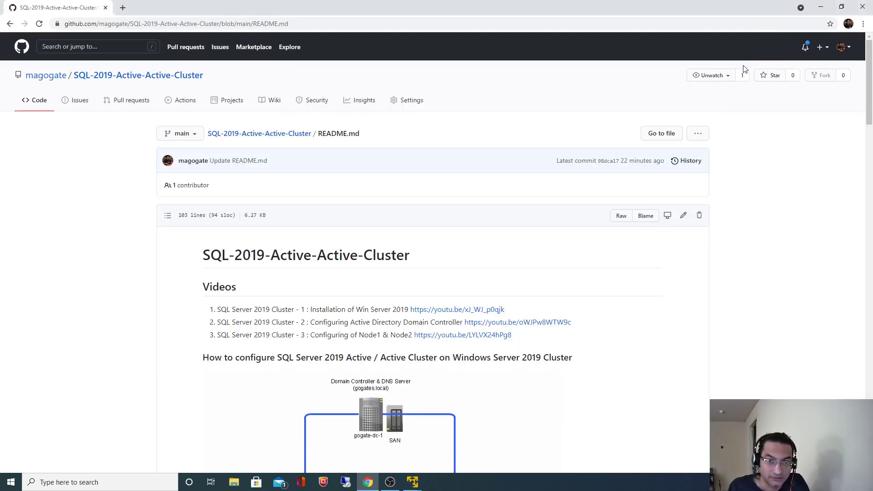
mouse_move(419, 486)
left_click(455, 457)
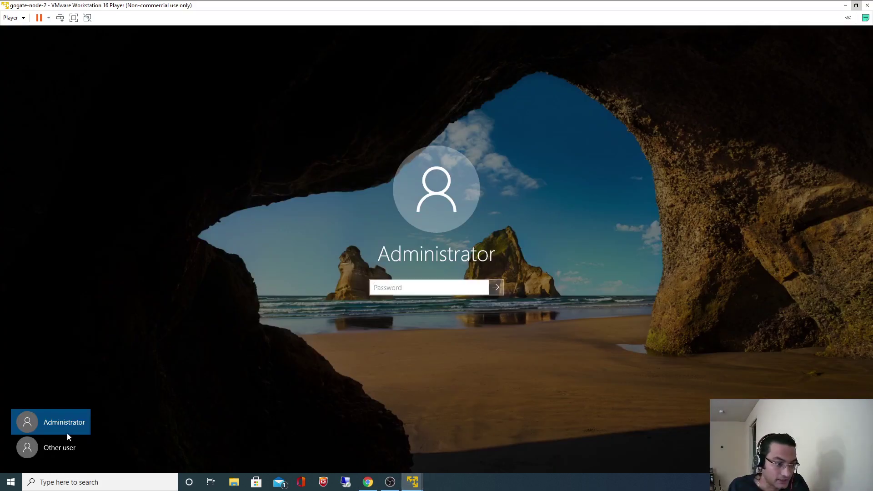
Step: Sign in to gogate-node-2 as Other user 'Administrator' with the account password
left_click(54, 451)
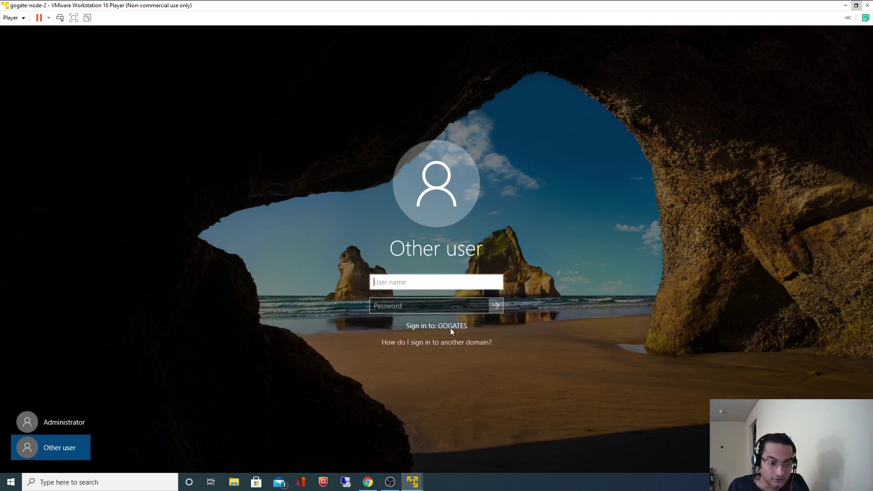
key("Tab")
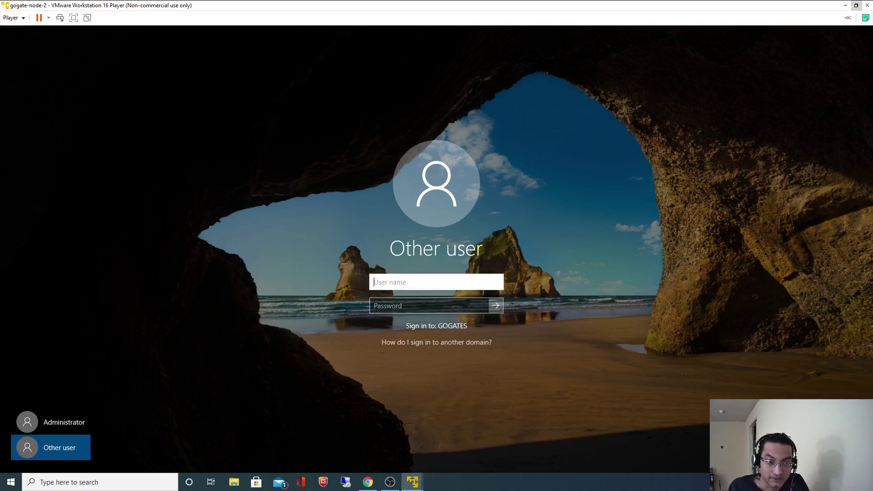
type("A")
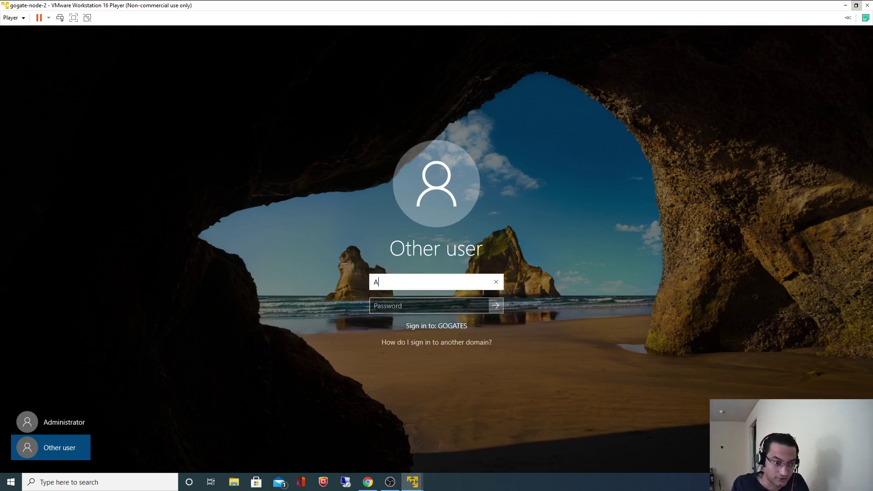
type("d")
key("BackSpace")
key("BackSpace")
type("A")
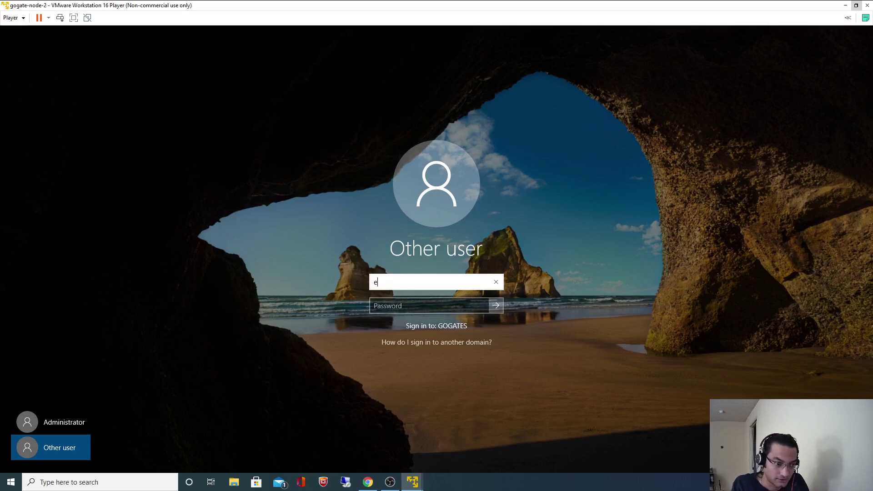
key("BackSpace")
type("Administrat")
type("or")
key("Tab")
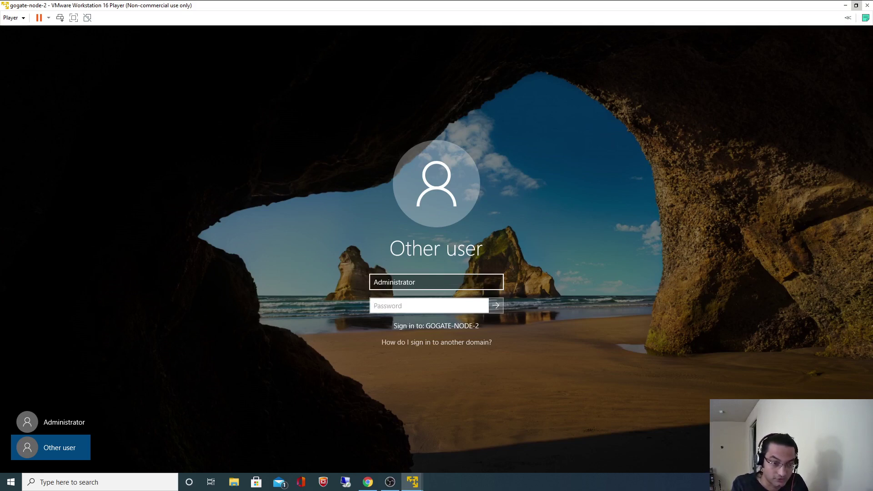
type("••")
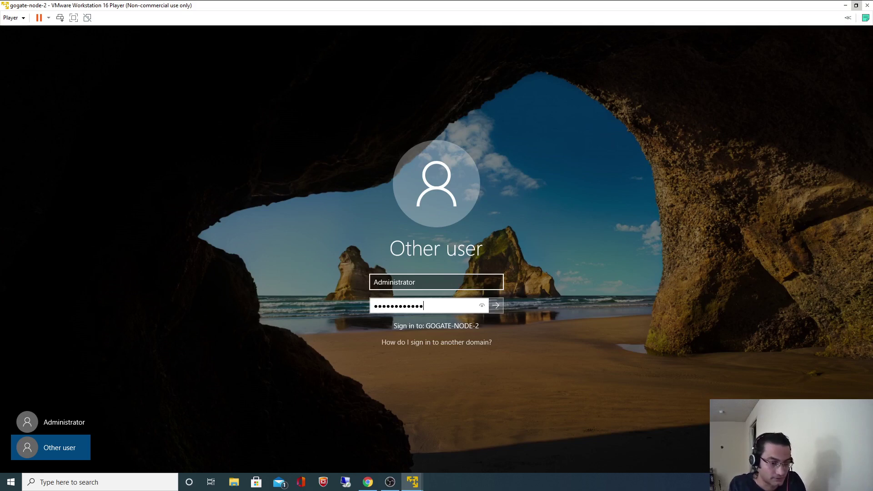
type("••••••••••")
key("Return")
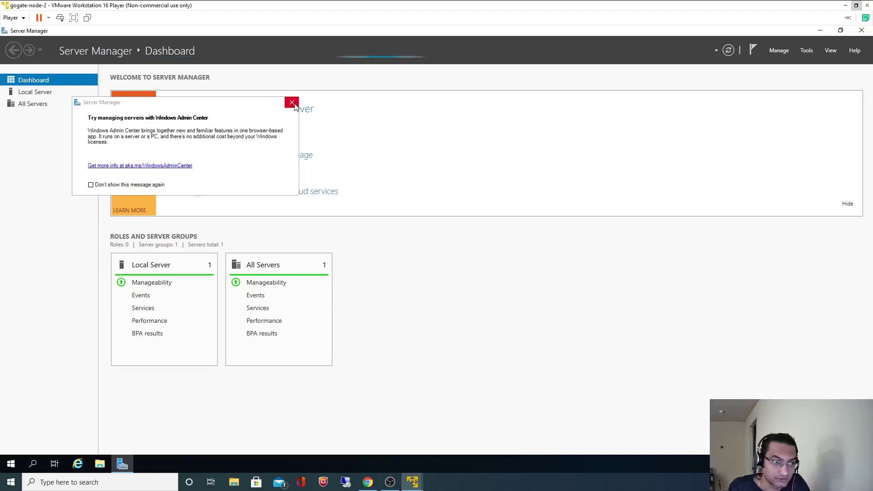
Step: Close the Admin Center tip and Server Manager, then shut down the gogate-node-2 guest
left_click(292, 102)
left_click(860, 31)
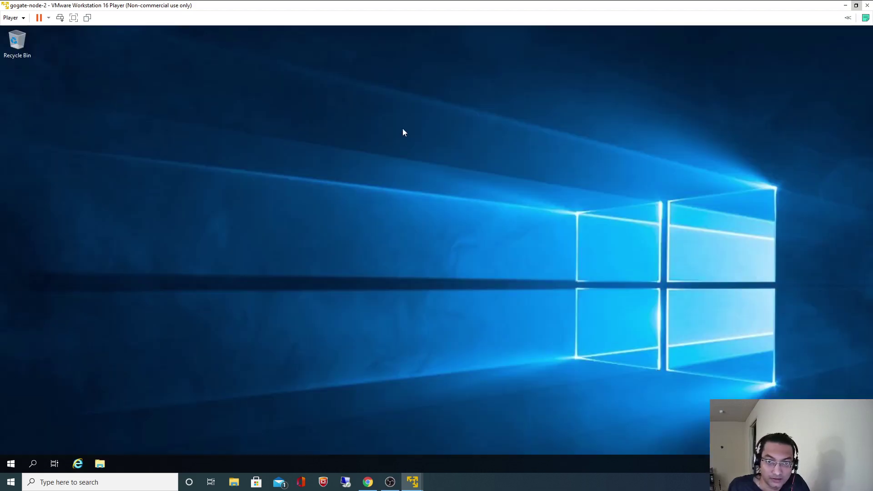
left_click(49, 18)
left_click(53, 40)
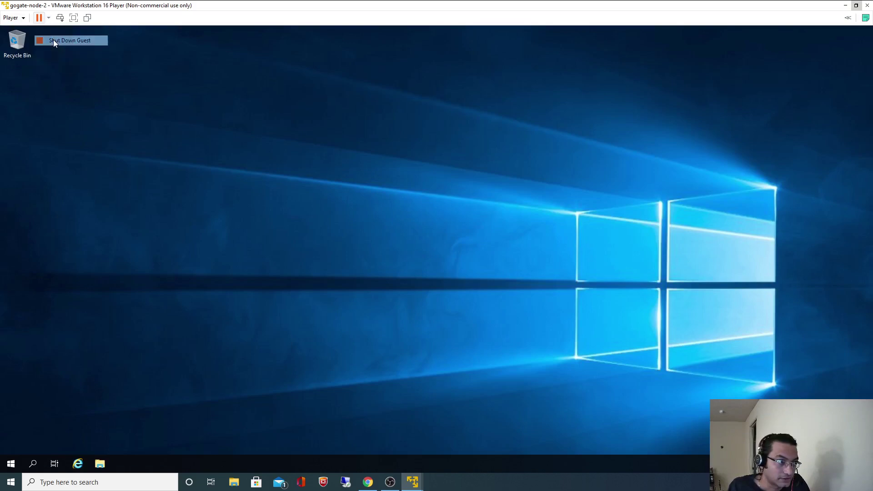
left_click(457, 260)
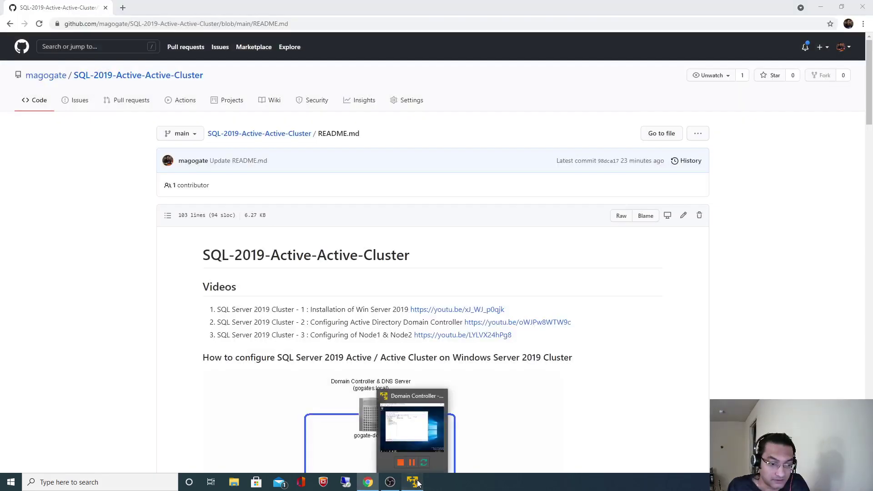
Step: On the Domain Controller, refresh gogates.local in ADUC and view Computers showing both nodes
left_click(413, 432)
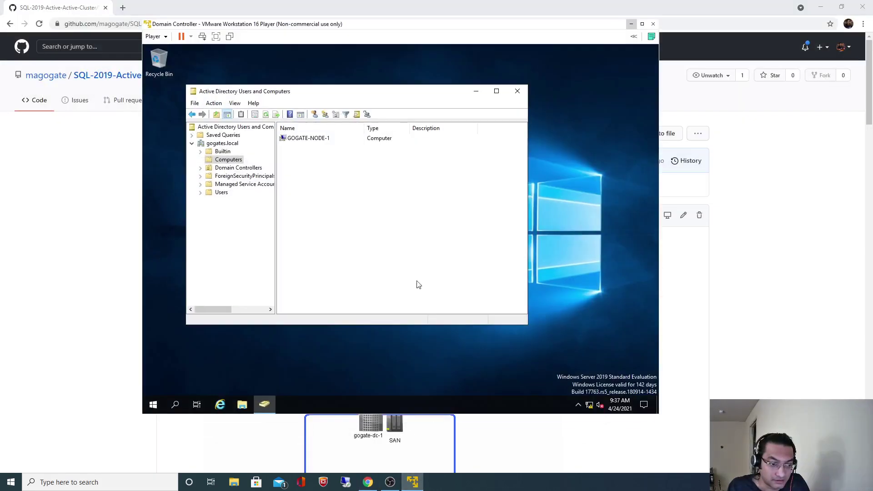
left_click(220, 143)
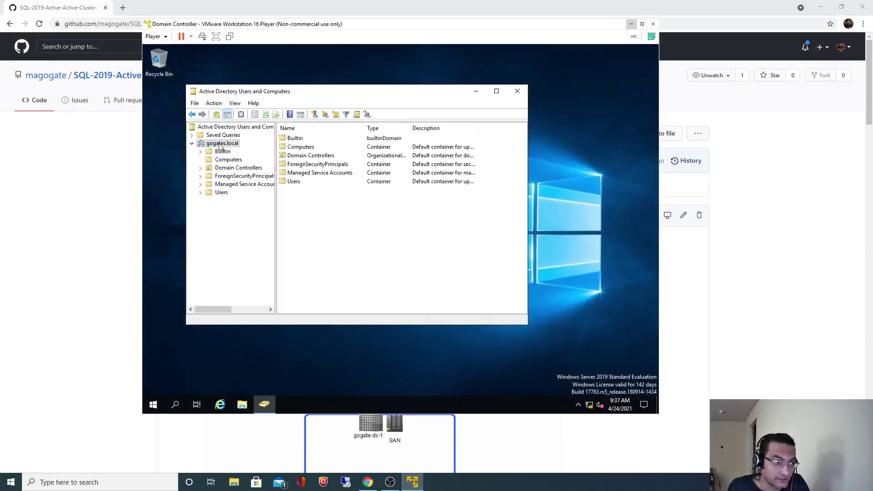
right_click(220, 144)
left_click(250, 251)
left_click(228, 160)
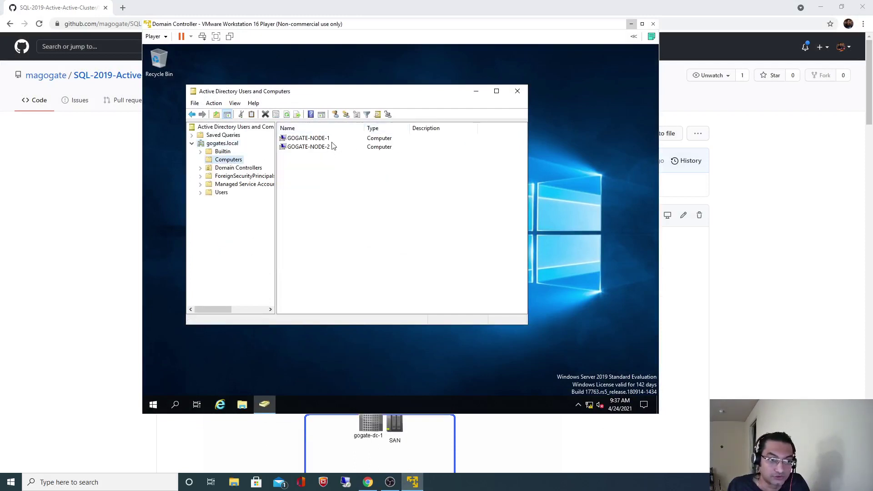